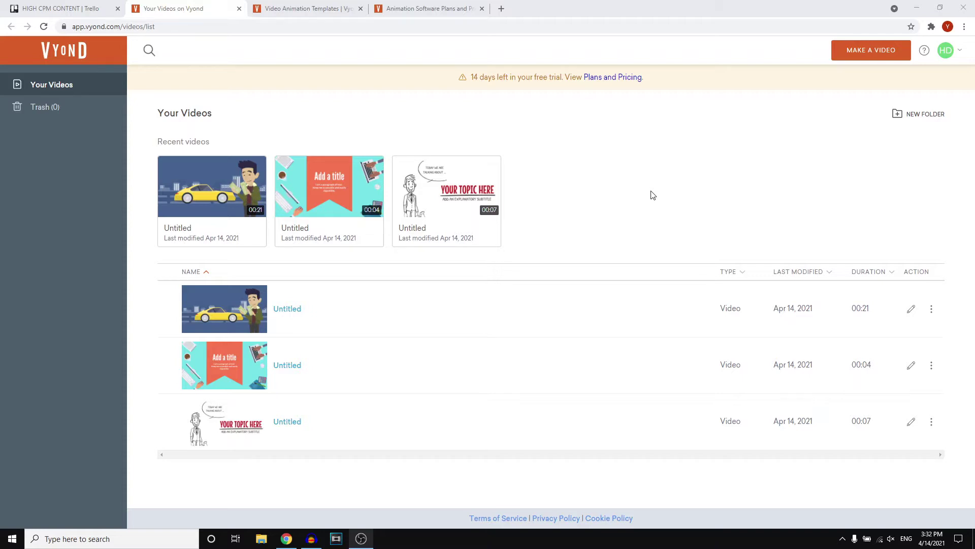
Visit the Plans and Pricing page, then the Vyond Showcase page
left_click(401, 9)
scroll(459, 244, "down", 5)
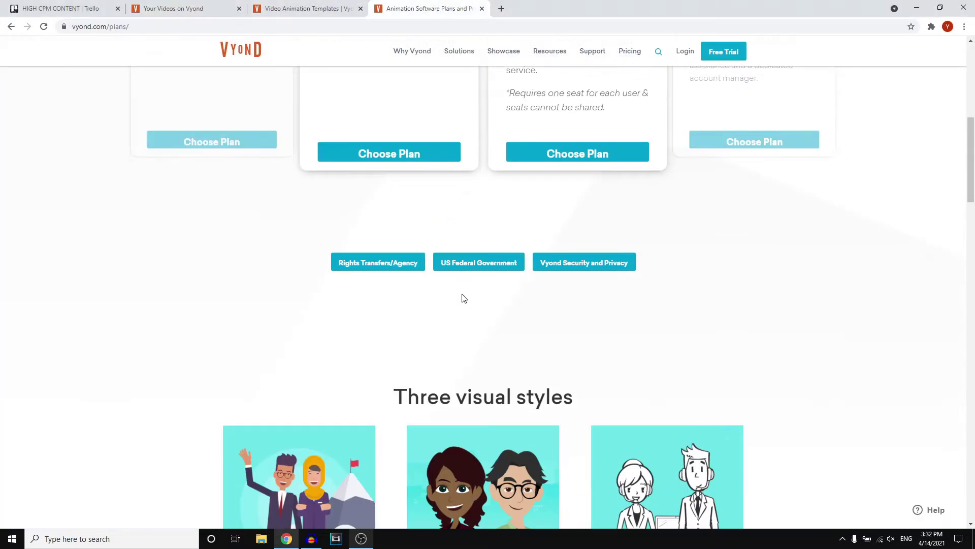
scroll(461, 298, "down", 5)
scroll(473, 276, "down", 6)
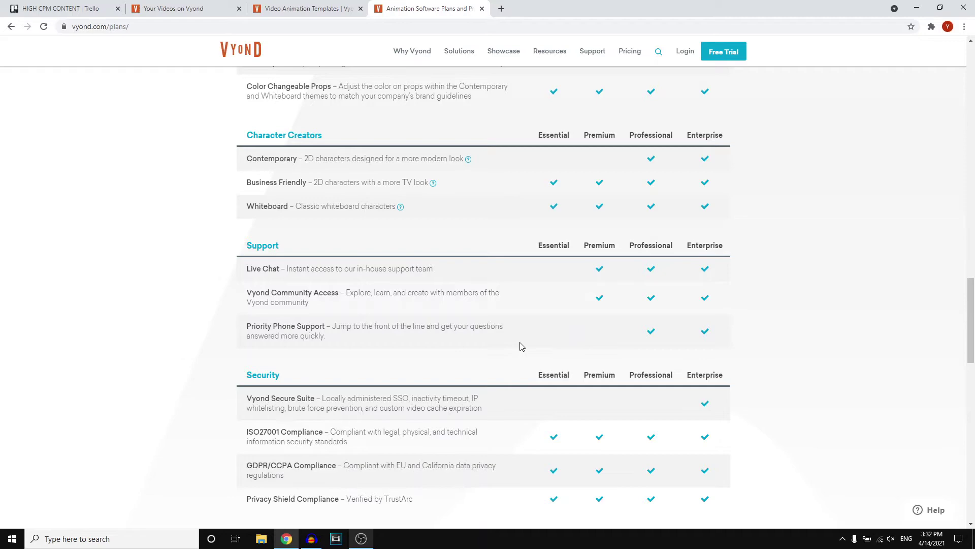
scroll(520, 347, "up", 5)
scroll(488, 335, "up", 5)
scroll(465, 274, "up", 5)
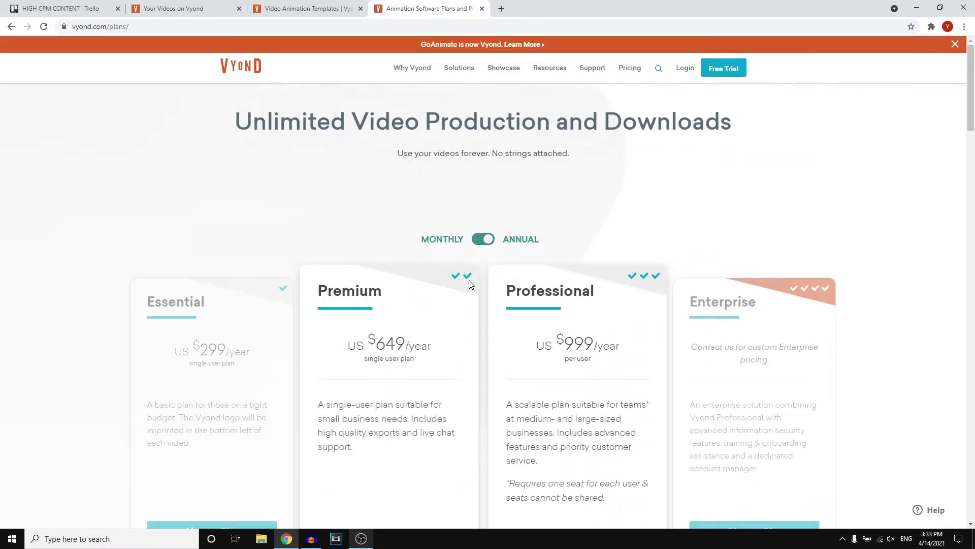
scroll(468, 282, "down", 8)
scroll(472, 281, "down", 3)
scroll(483, 263, "up", 3)
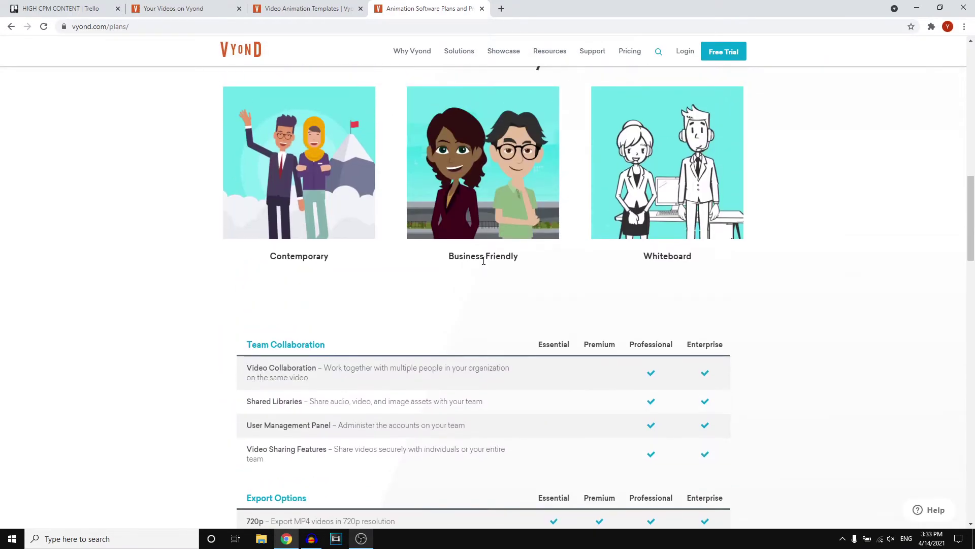
left_click(304, 9)
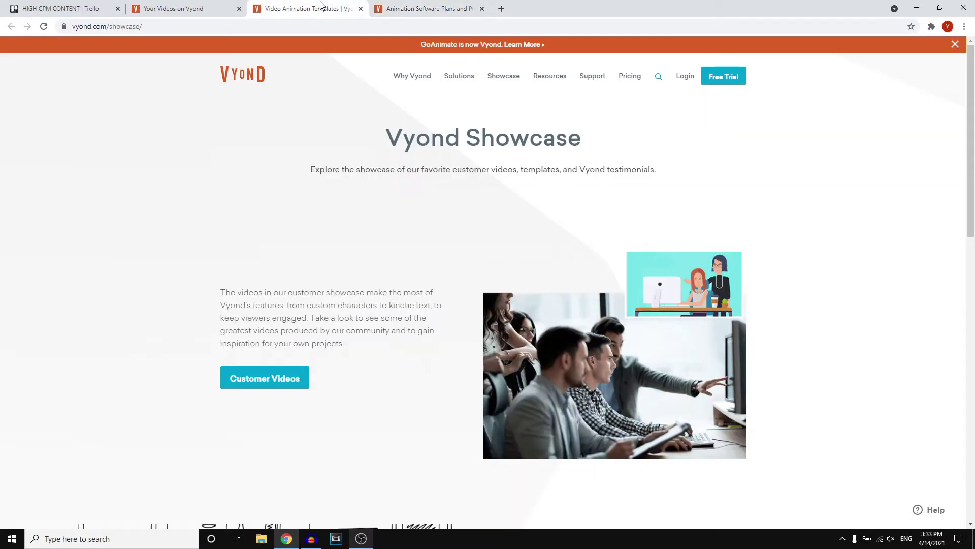
scroll(468, 306, "down", 8)
scroll(468, 306, "down", 8)
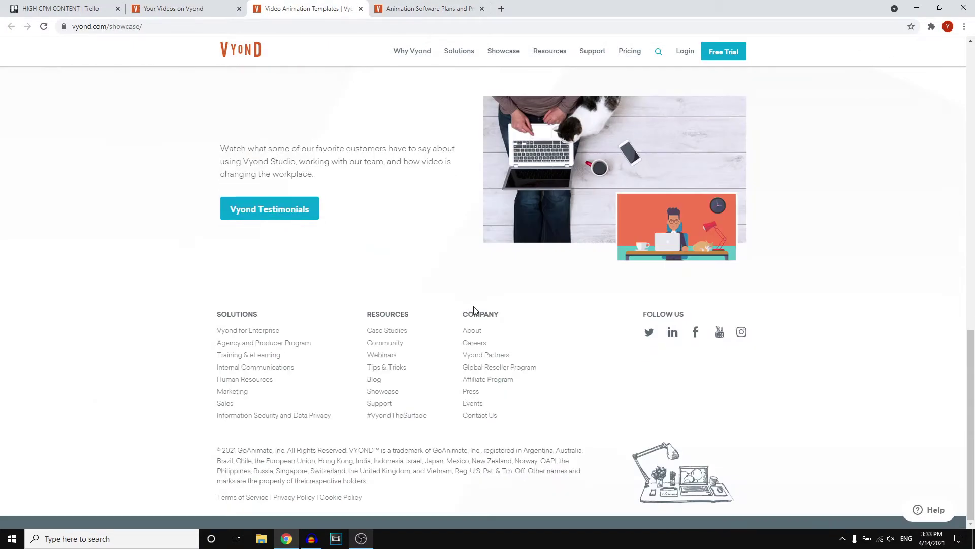
scroll(474, 309, "up", 8)
scroll(487, 318, "up", 5)
scroll(320, 380, "down", 2)
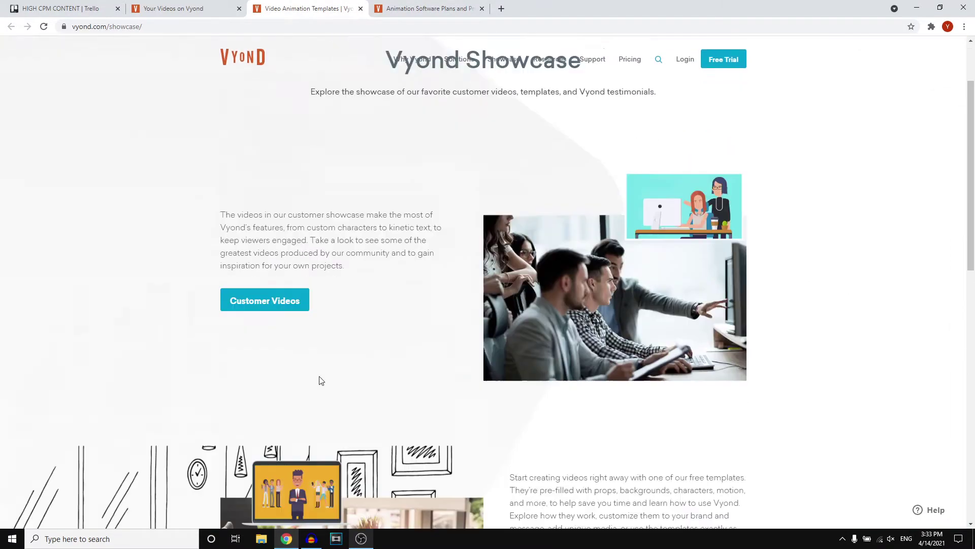
scroll(321, 380, "down", 3)
scroll(396, 252, "up", 3)
scroll(396, 252, "up", 3)
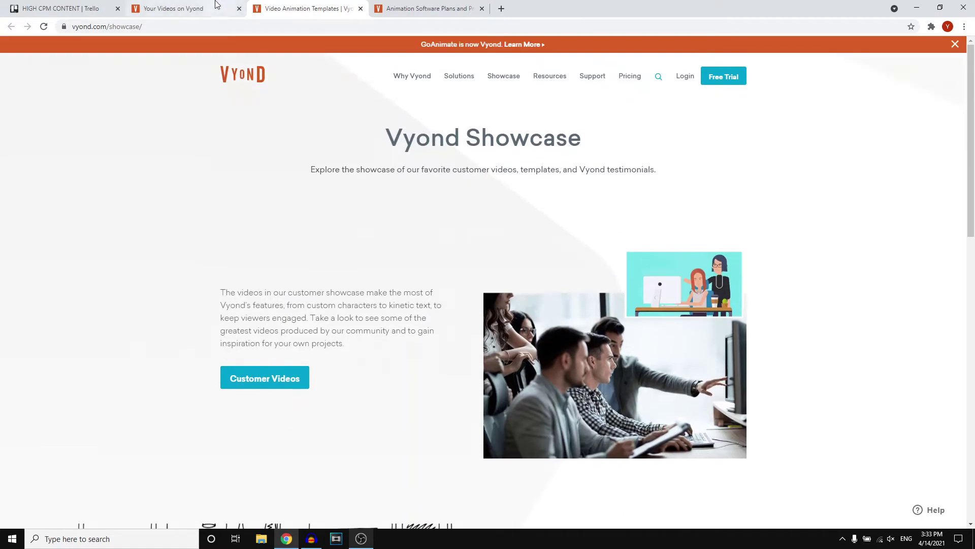
Return to Your Videos and start making a new video
left_click(173, 9)
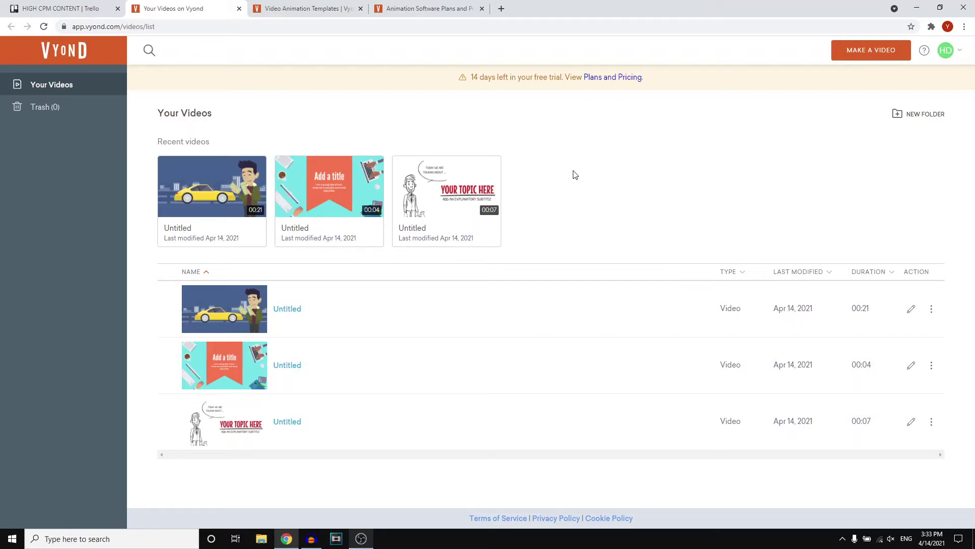
left_click(871, 50)
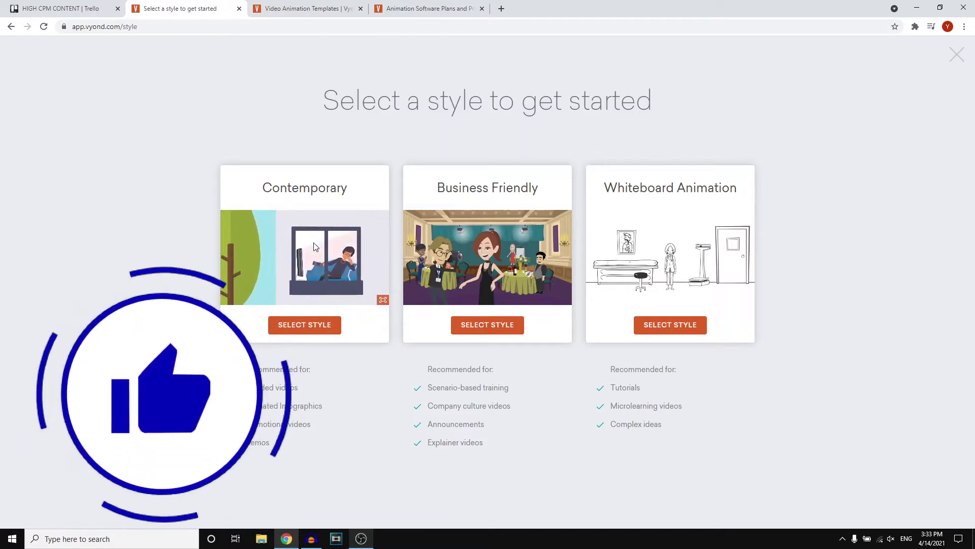
Launch Contemporary and Whiteboard Animation style projects, each in a new browser tab
right_click(307, 329)
left_click(358, 342)
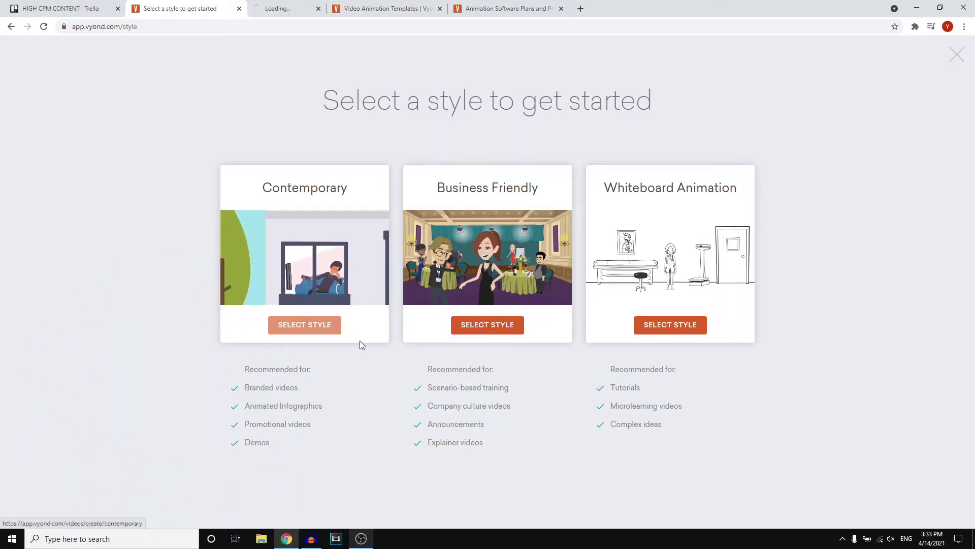
right_click(670, 325)
left_click(717, 336)
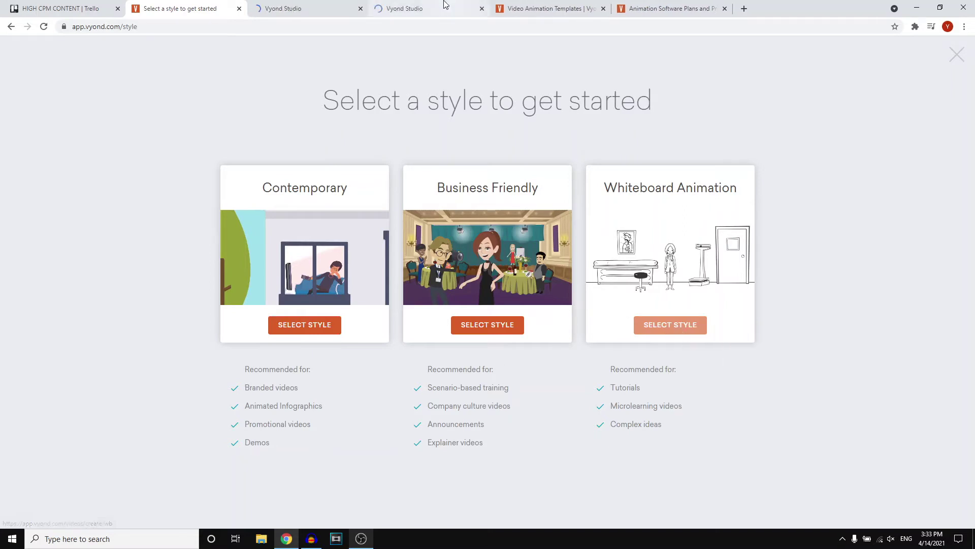
Switch to the newly opened whiteboard project tab and let its editor load
left_click(427, 8)
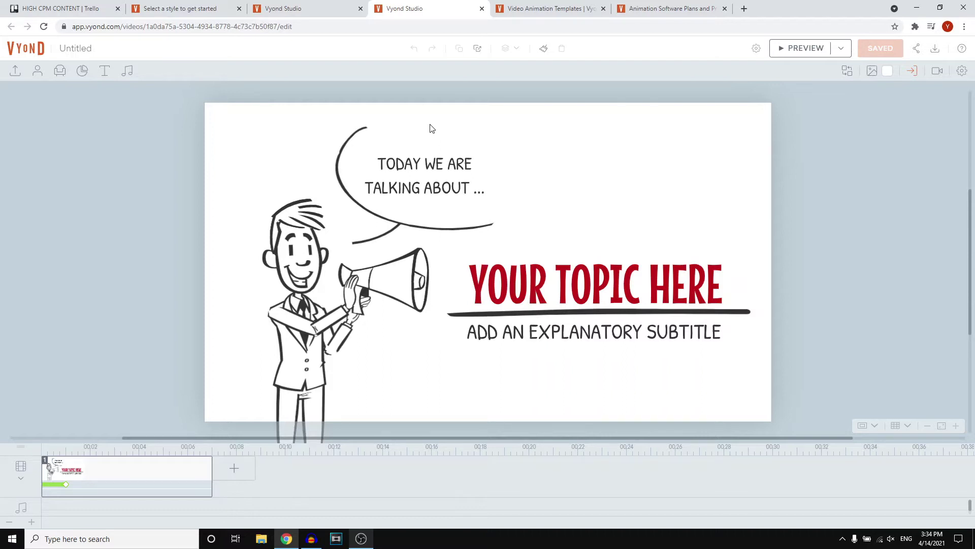
Add a scene from templates and search the template library for 'car'
left_click(234, 470)
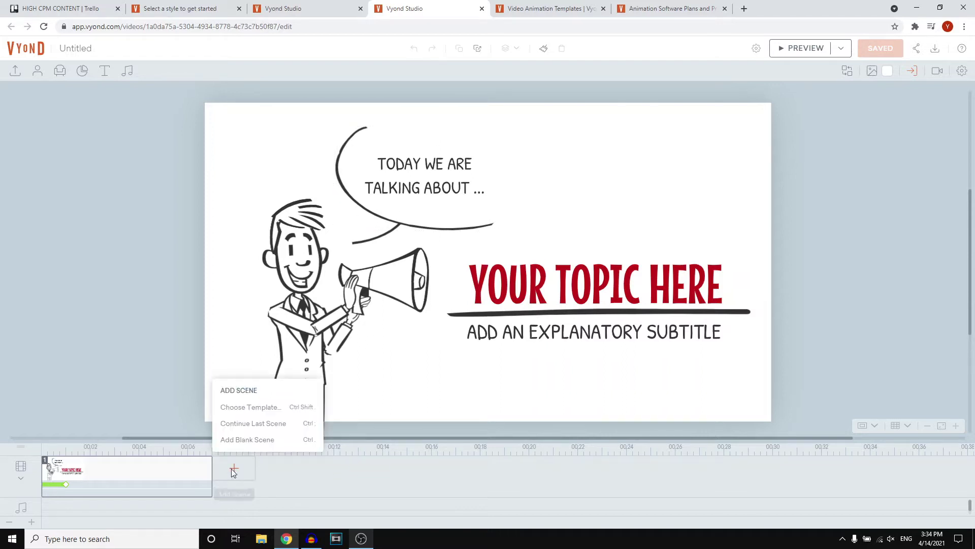
left_click(250, 406)
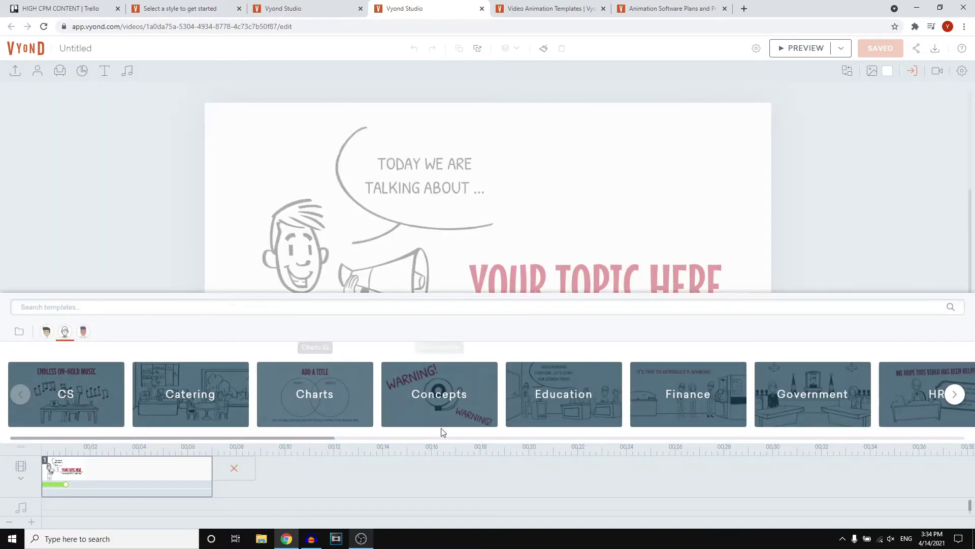
left_click(277, 308)
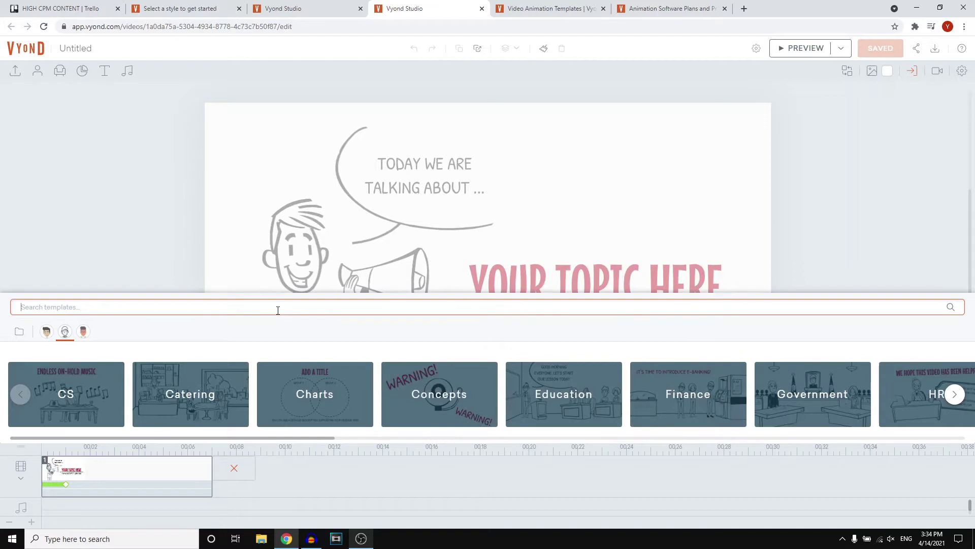
type("car")
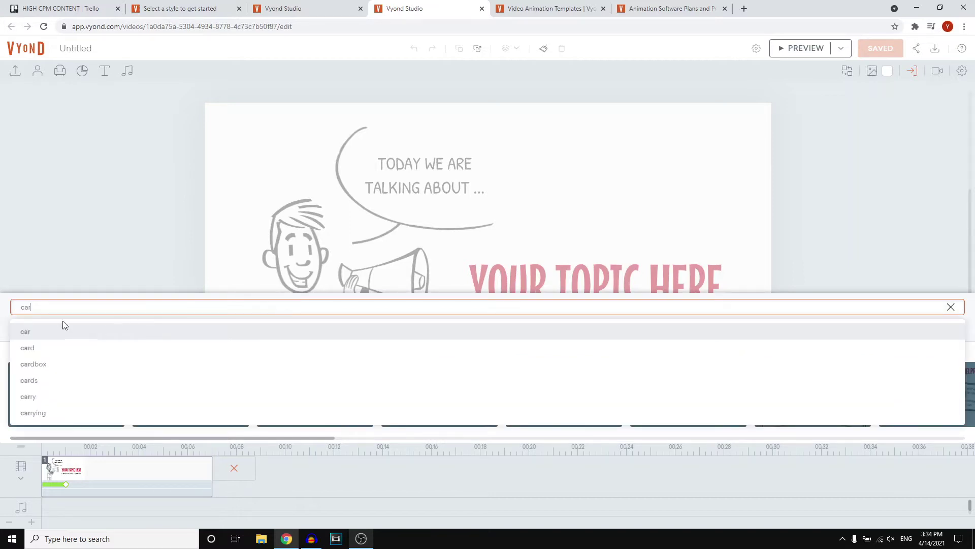
left_click(26, 332)
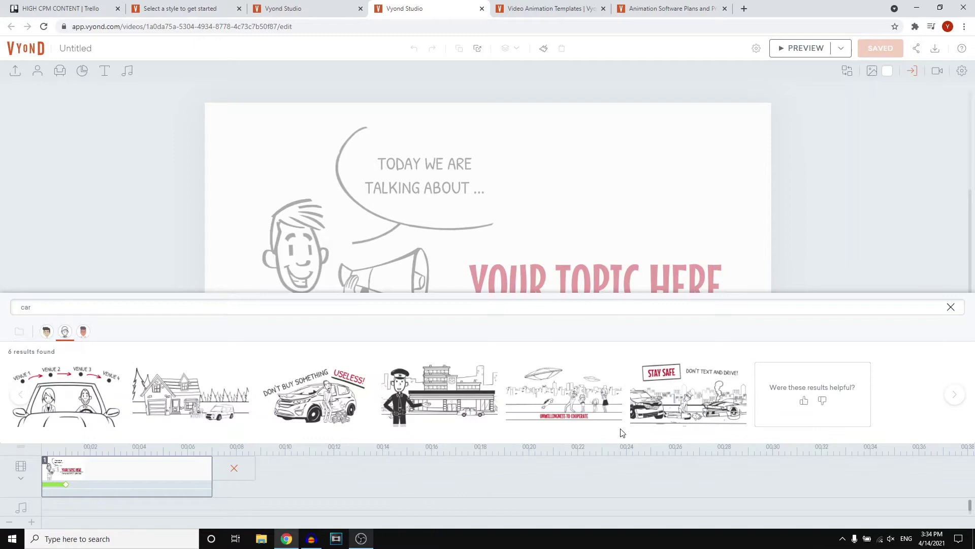
Filter to Business Friendly and add the Car - Interior template as scene 2
left_click(46, 331)
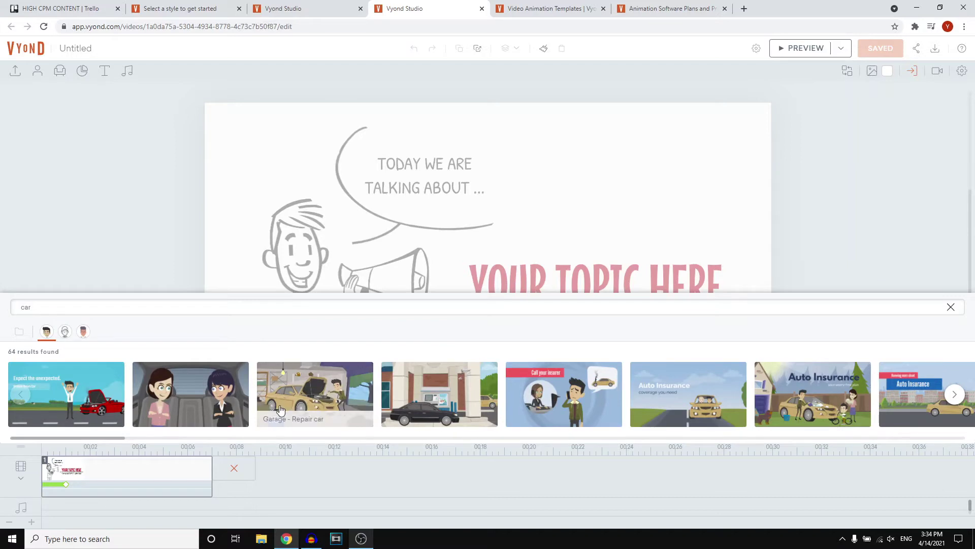
left_click(83, 331)
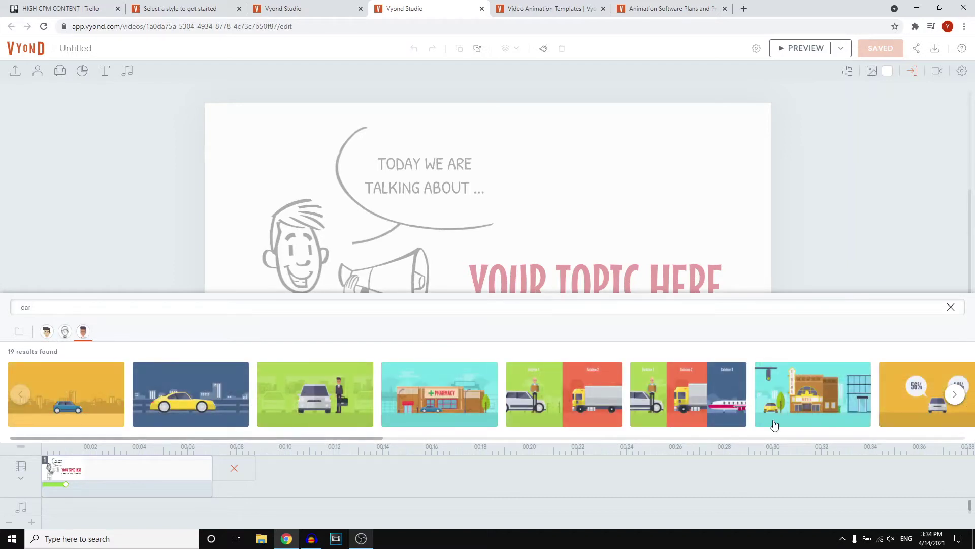
left_click(46, 331)
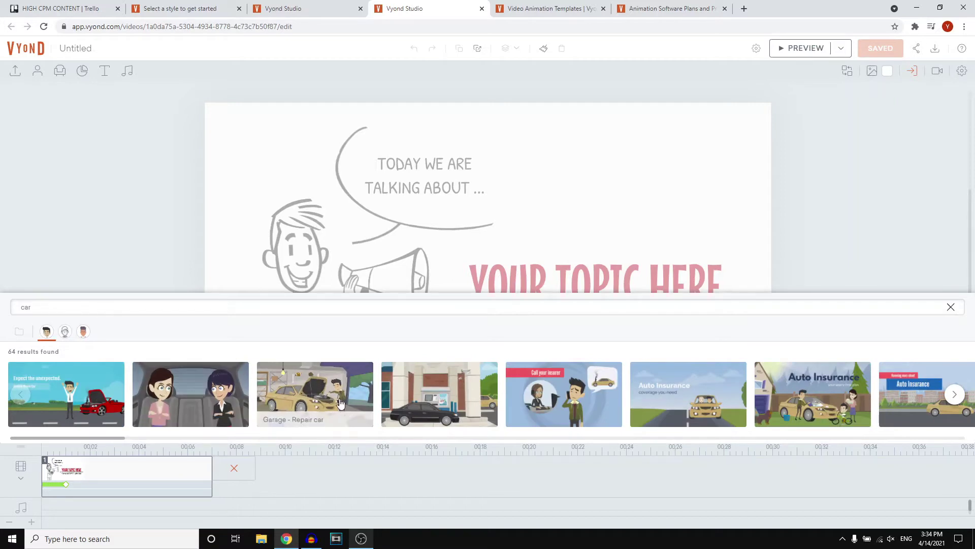
left_click(191, 393)
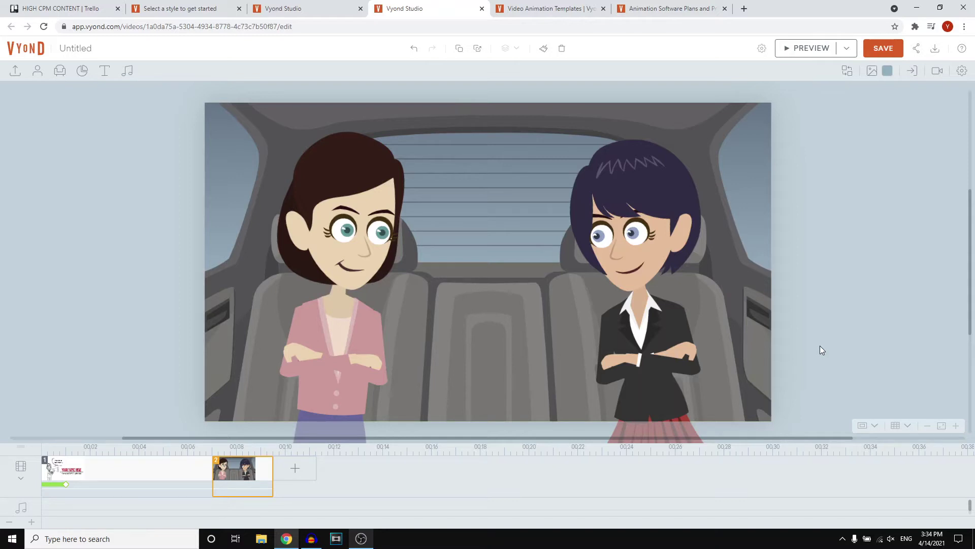
Drag the title scene and the car interior scene shorter, the car clip to about 2.9 seconds
left_click(208, 474)
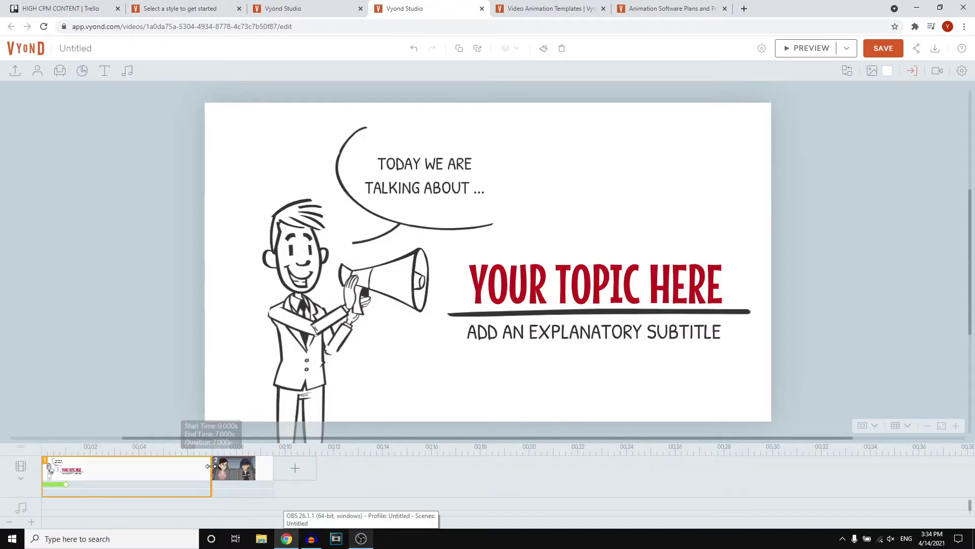
left_click_drag(211, 462, 164, 464)
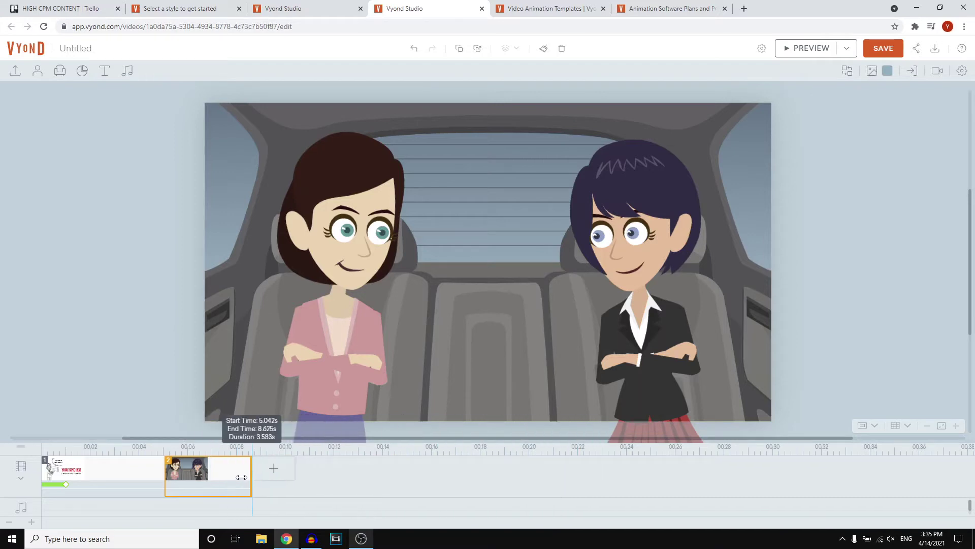
mouse_move(382, 478)
left_mouse_down()
mouse_move(213, 466)
mouse_move(421, 466)
mouse_move(234, 460)
left_mouse_up()
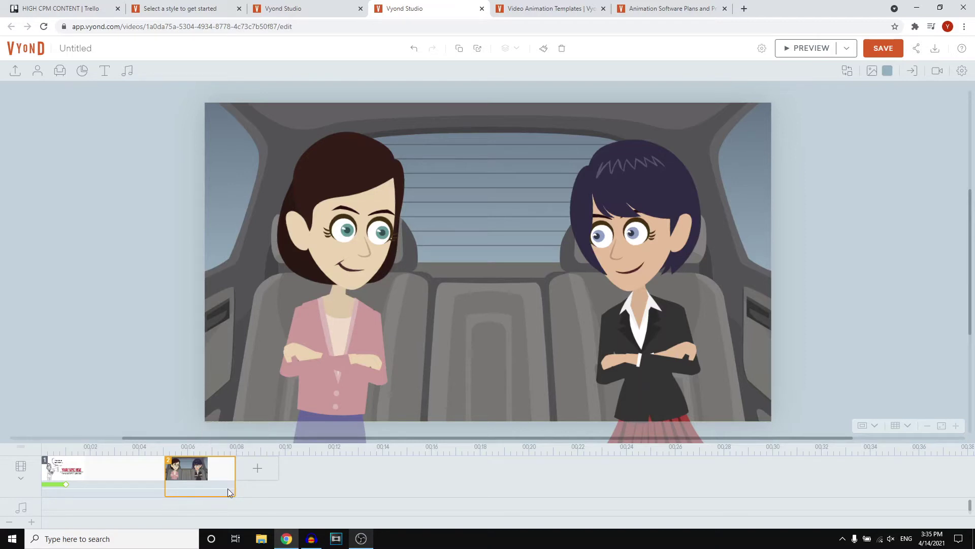
left_click(258, 466)
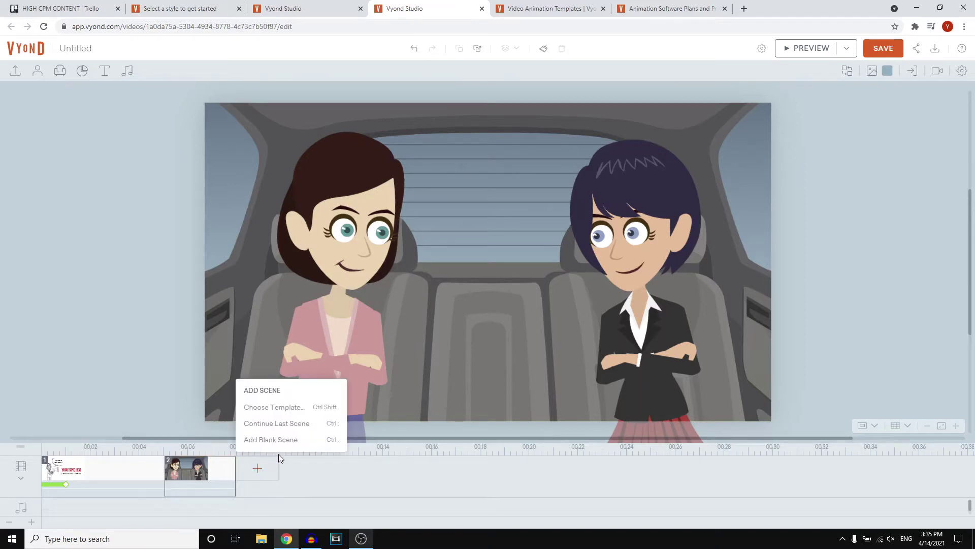
left_click(273, 406)
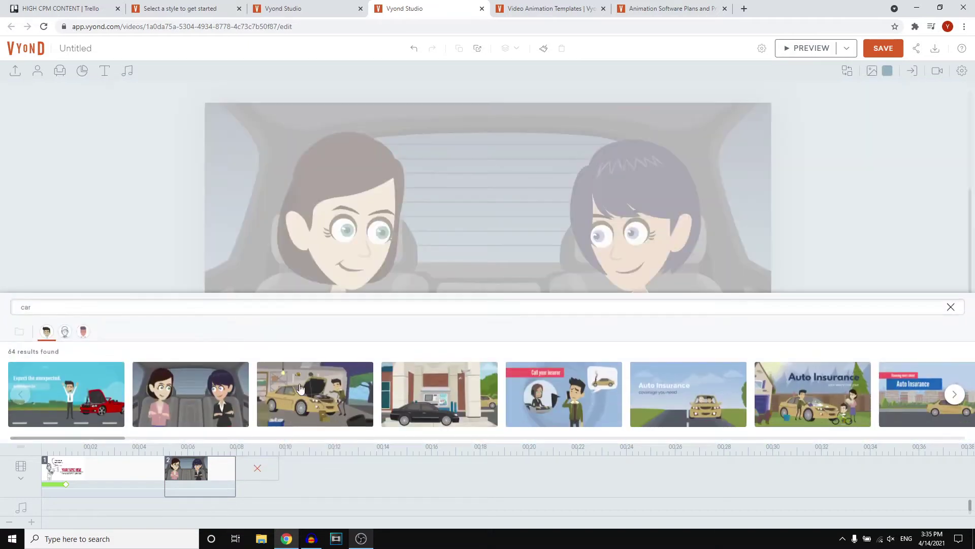
left_click(950, 310)
left_click(955, 279)
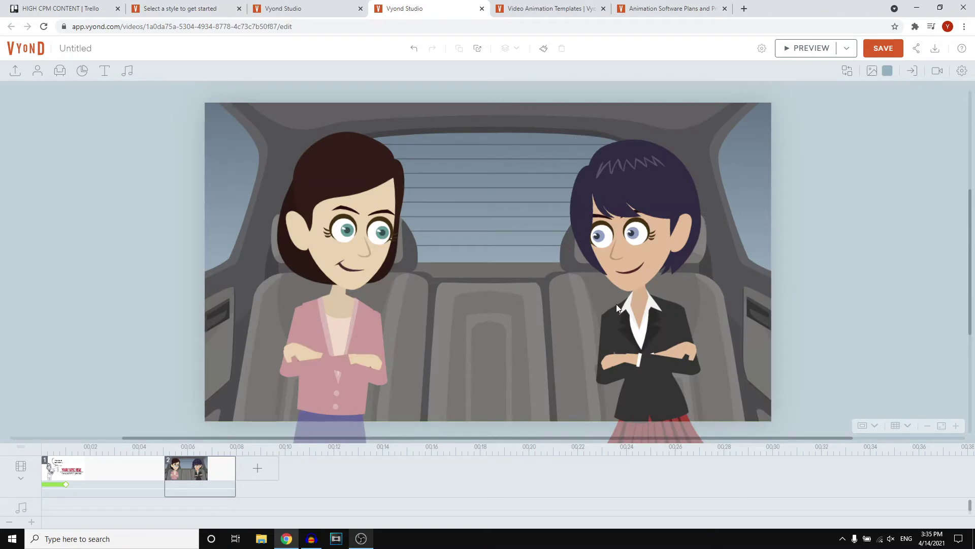
left_click(640, 229)
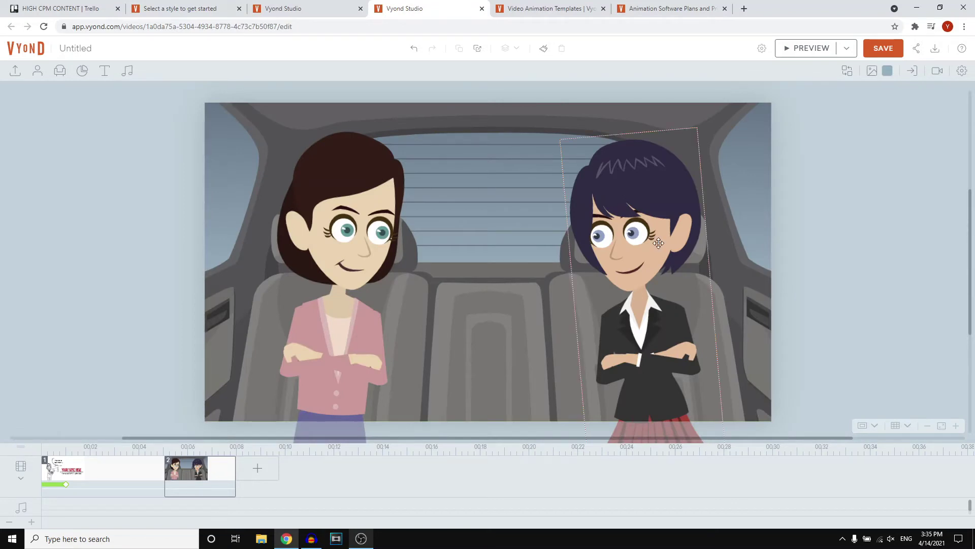
left_click(738, 151)
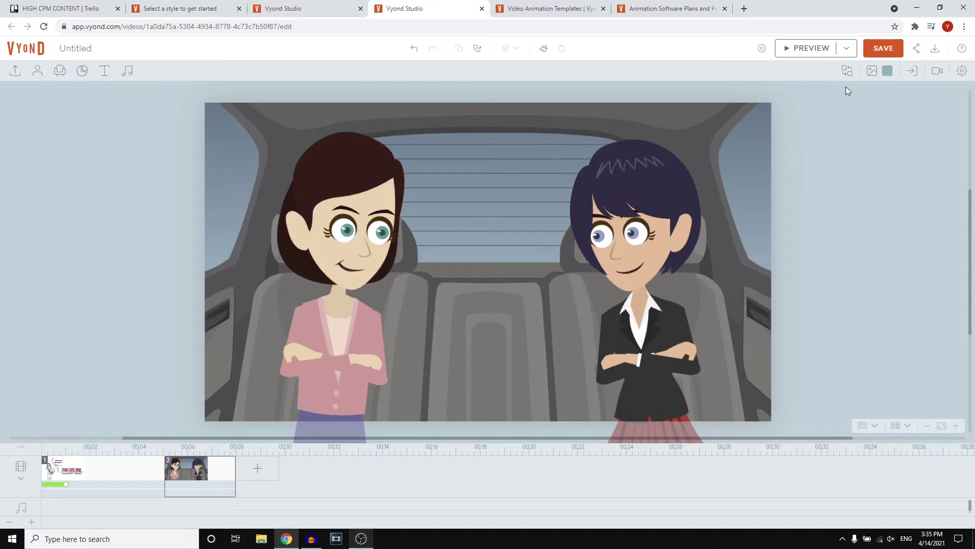
Try bright blue and then green flat background colours for the scene
left_click(888, 72)
left_click_drag(866, 122, 876, 109)
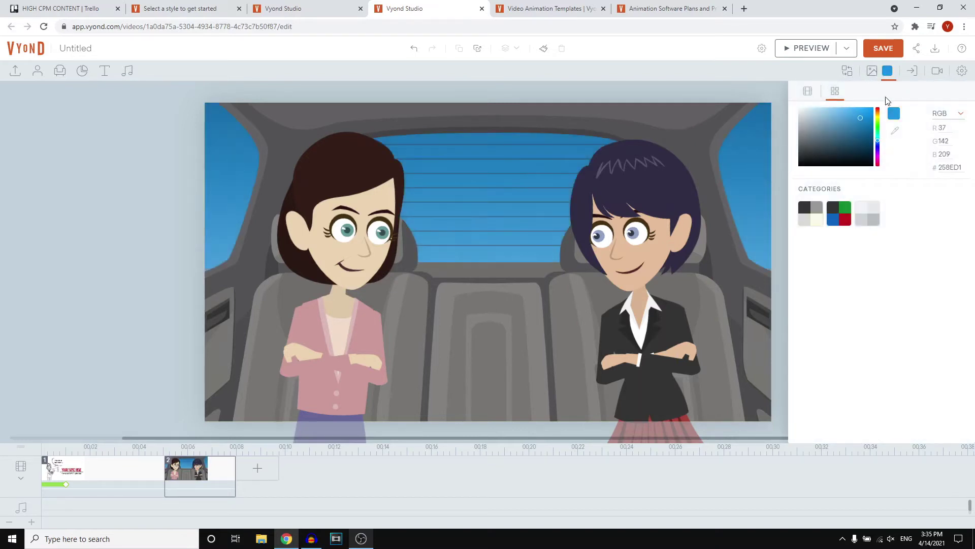
left_click(878, 130)
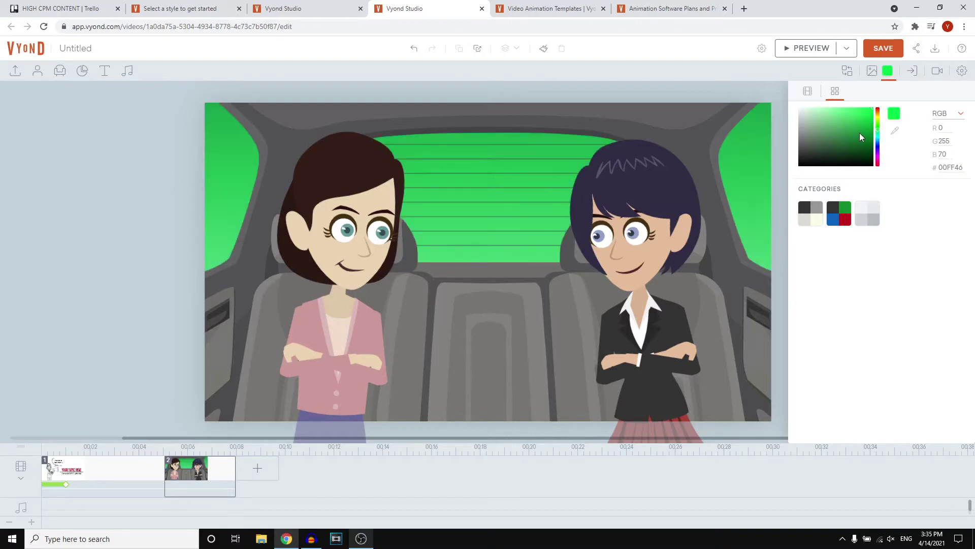
left_click_drag(877, 133, 878, 129)
Set the Airport location from the background library as the scene backdrop
left_click(872, 71)
left_click(870, 116)
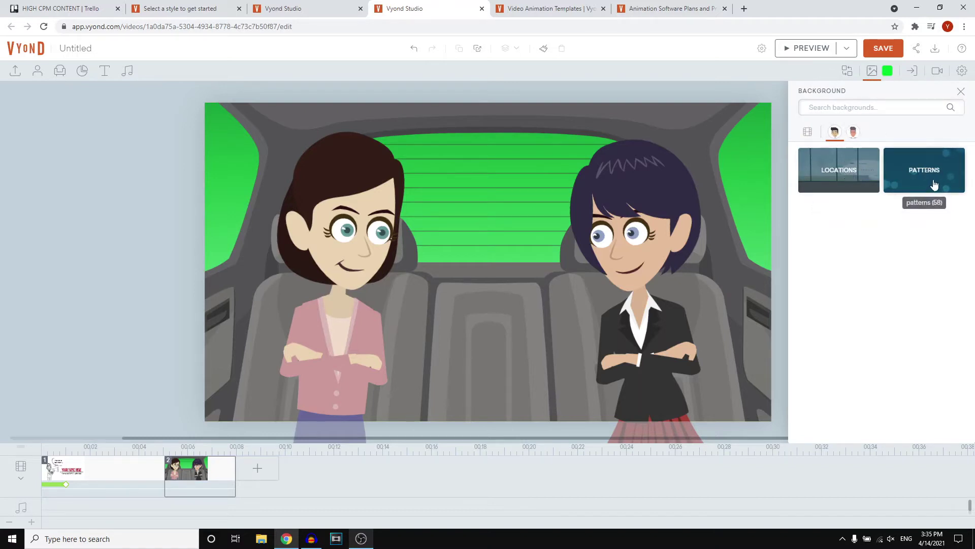
left_click(839, 170)
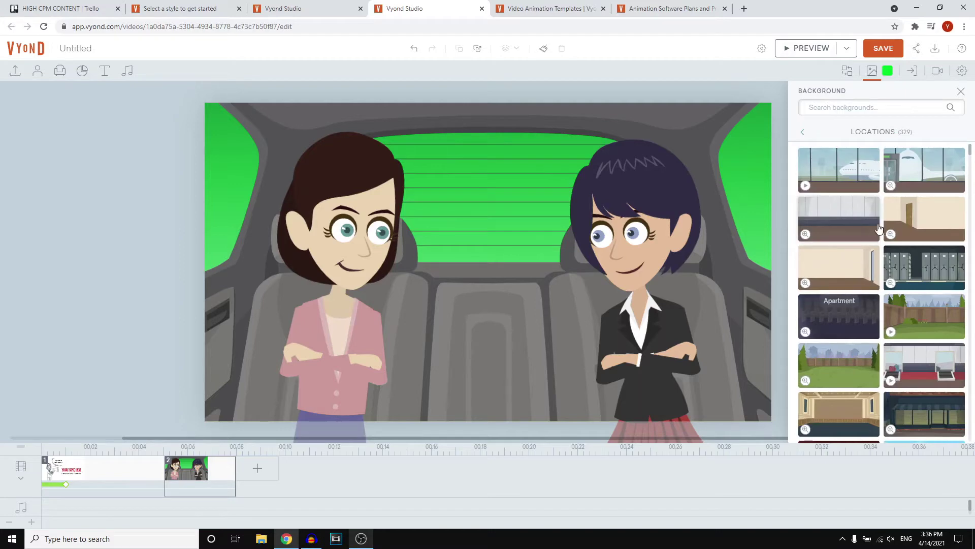
left_click(839, 218)
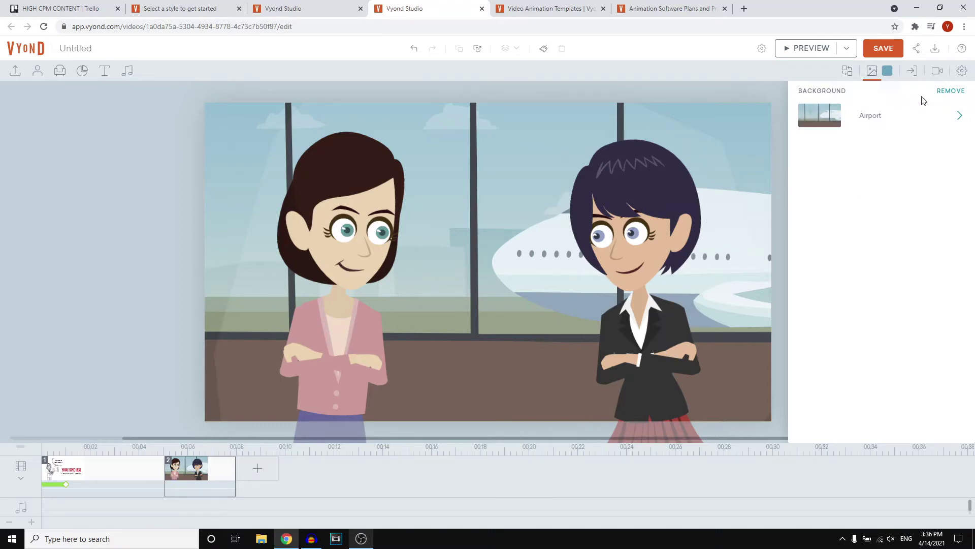
Replace the backdrop with the red Ripples pattern background
left_click(944, 90)
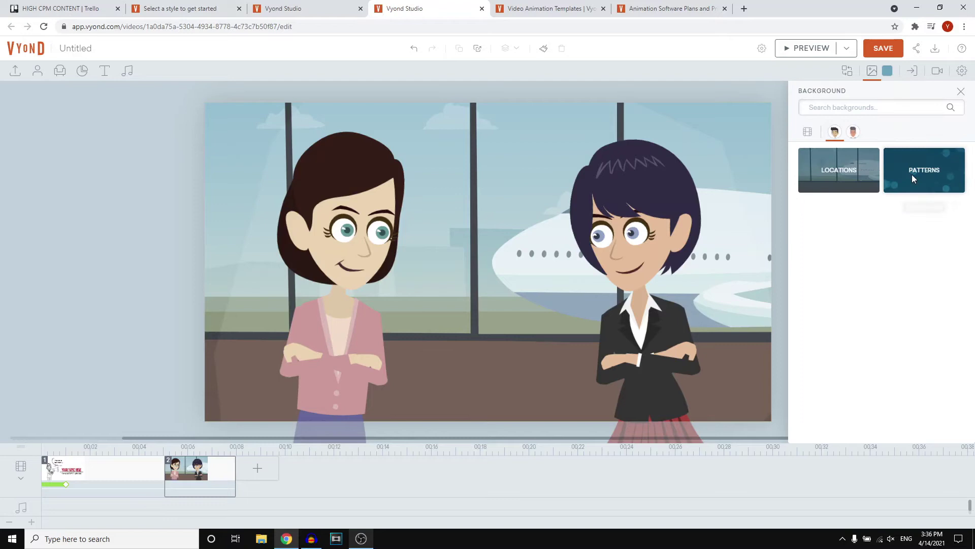
left_click(913, 175)
scroll(907, 305, "down", 3)
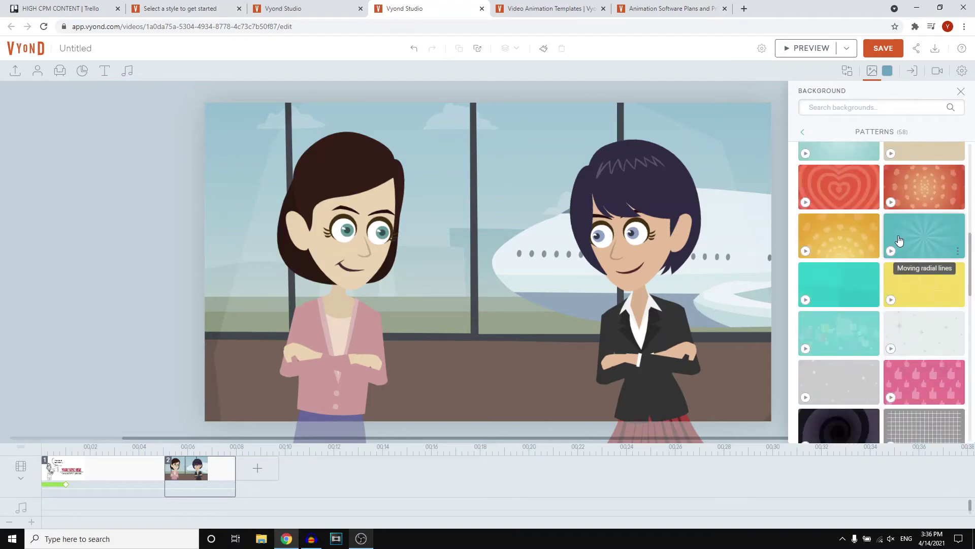
scroll(899, 241, "down", 3)
scroll(891, 304, "up", 1)
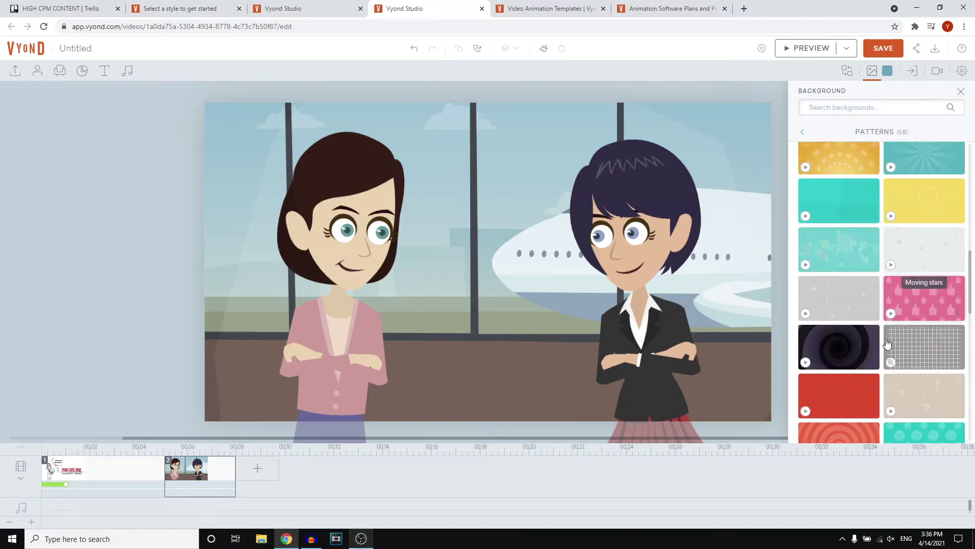
left_click(839, 431)
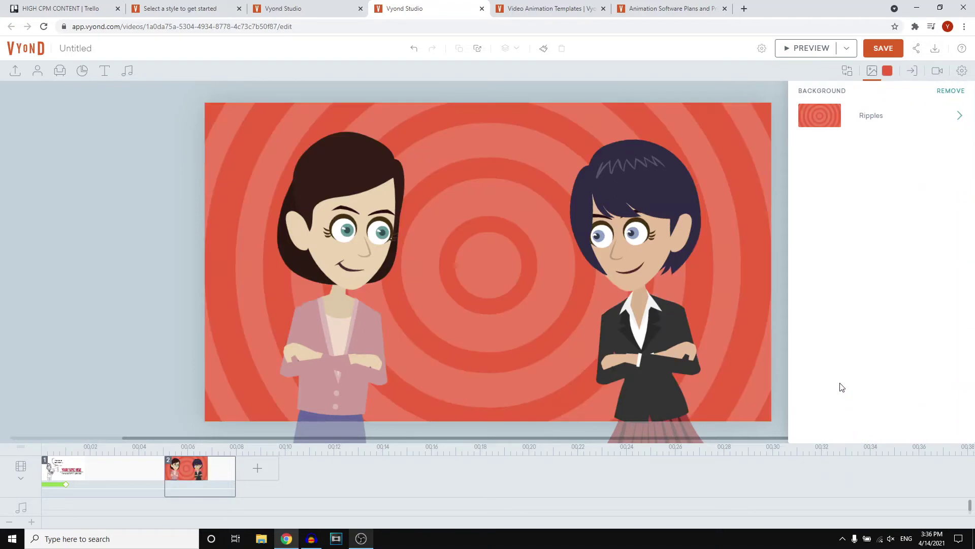
Give the brown-haired woman the first Sports action (push-up)
left_click(355, 242)
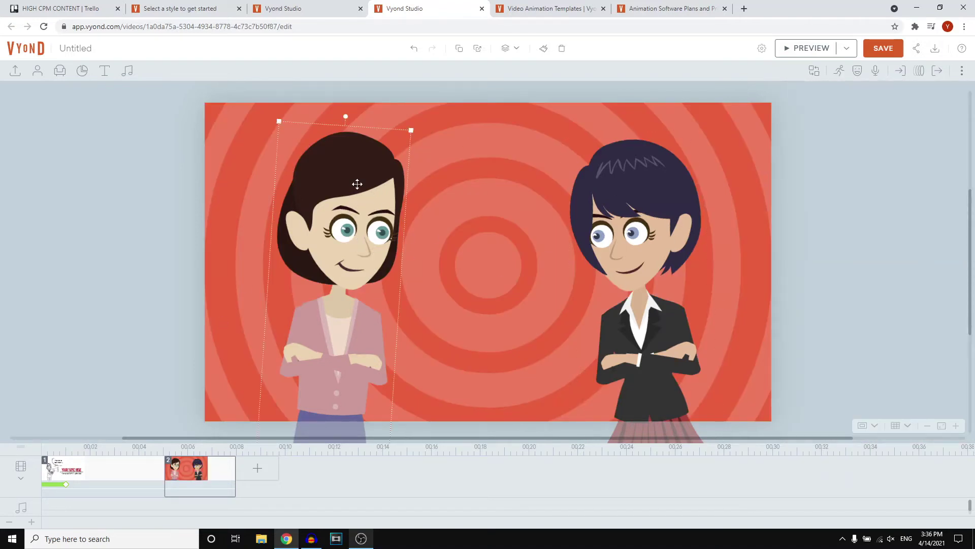
left_click(839, 71)
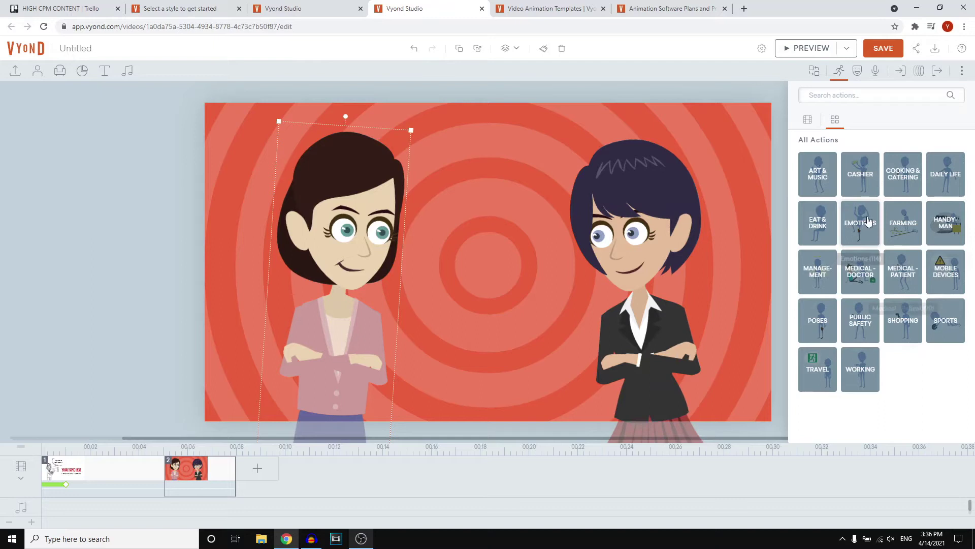
left_click(946, 320)
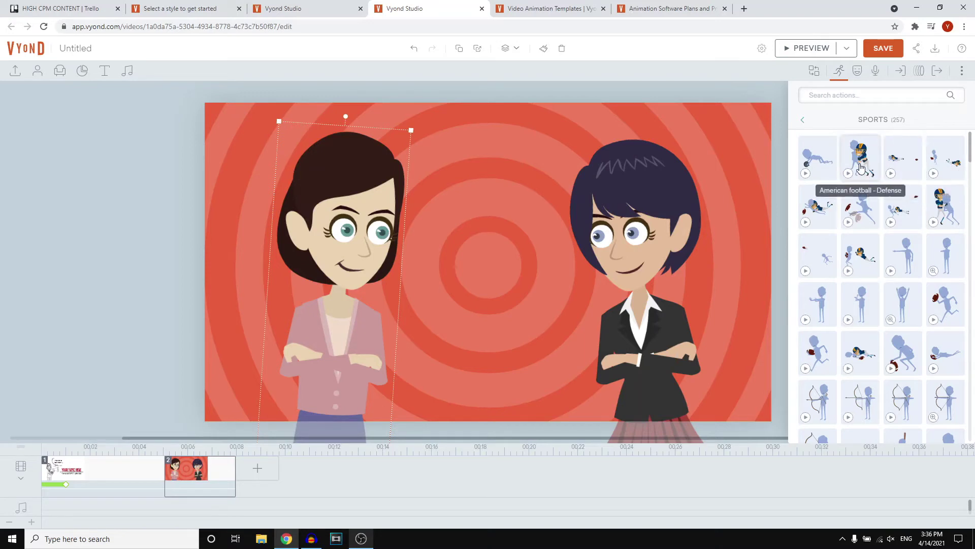
left_click(817, 158)
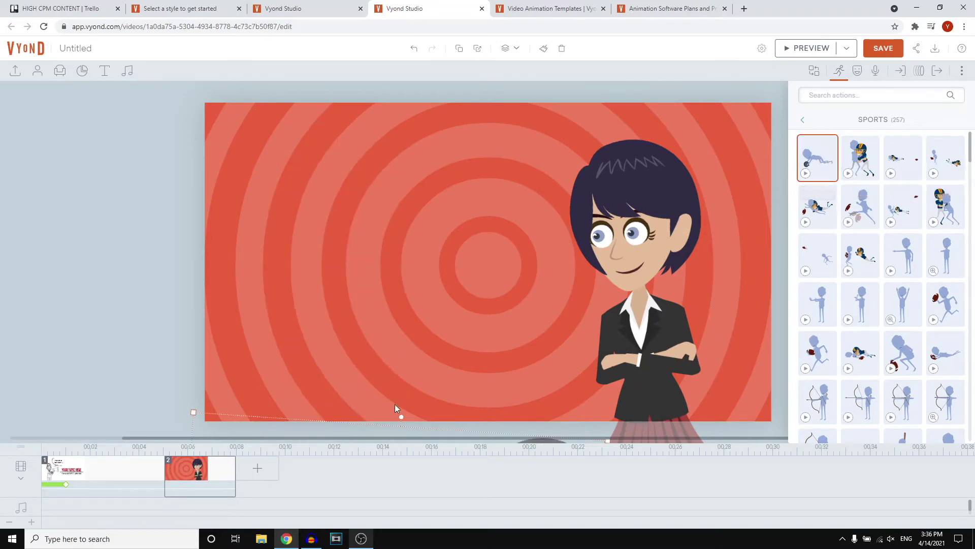
left_click(425, 417)
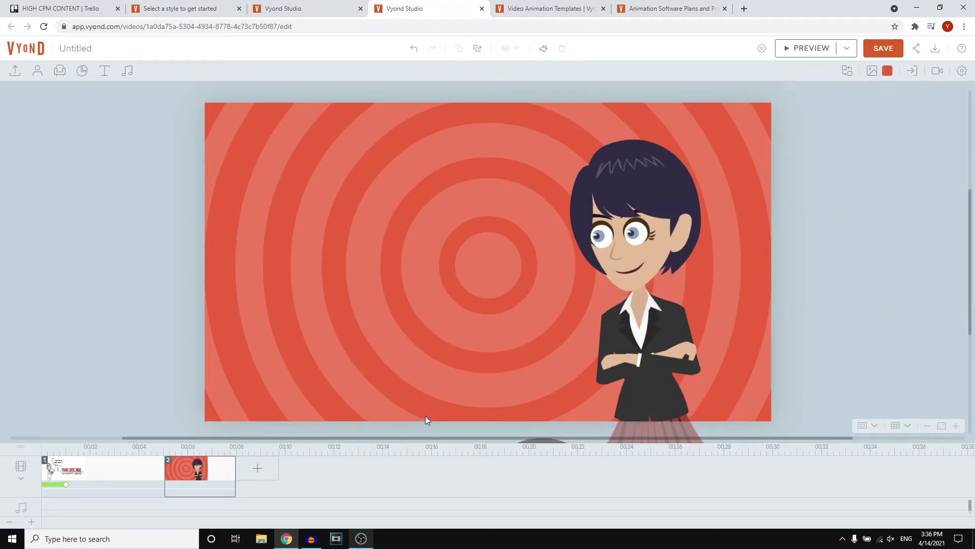
Give the dark-haired woman the same sports action and drag the push-up character up onto the stage
left_click(586, 313)
left_click(841, 72)
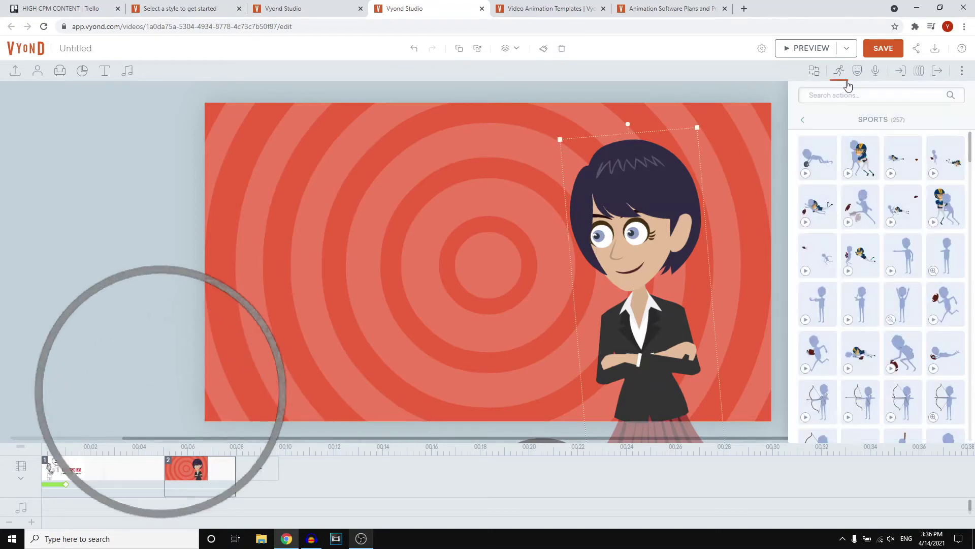
left_click(818, 158)
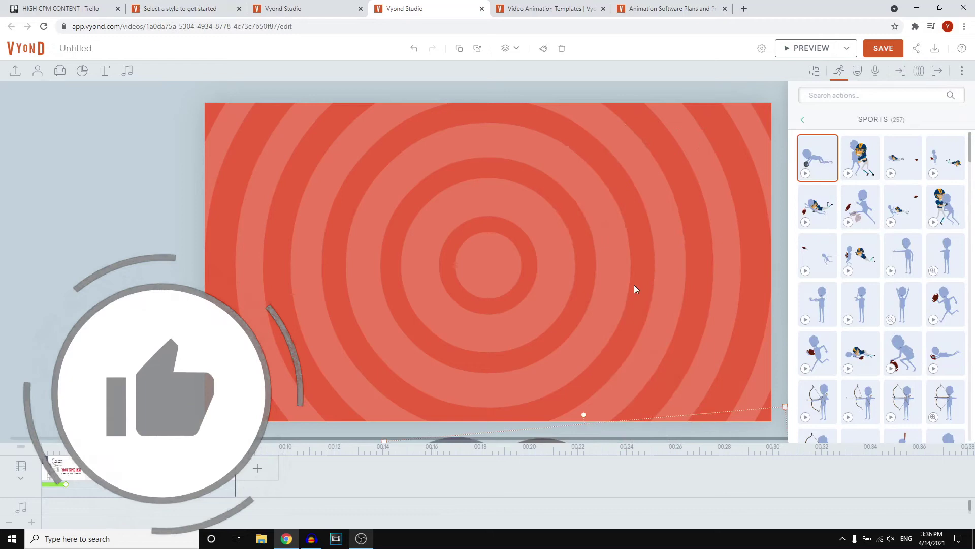
left_click(531, 339)
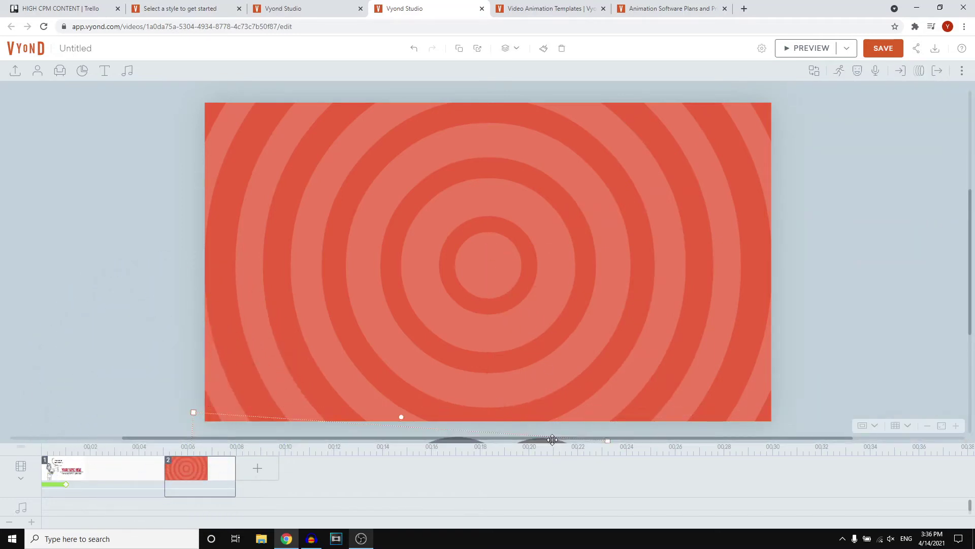
mouse_move(548, 441)
left_mouse_down()
mouse_move(546, 335)
mouse_move(610, 274)
mouse_move(607, 285)
left_mouse_up()
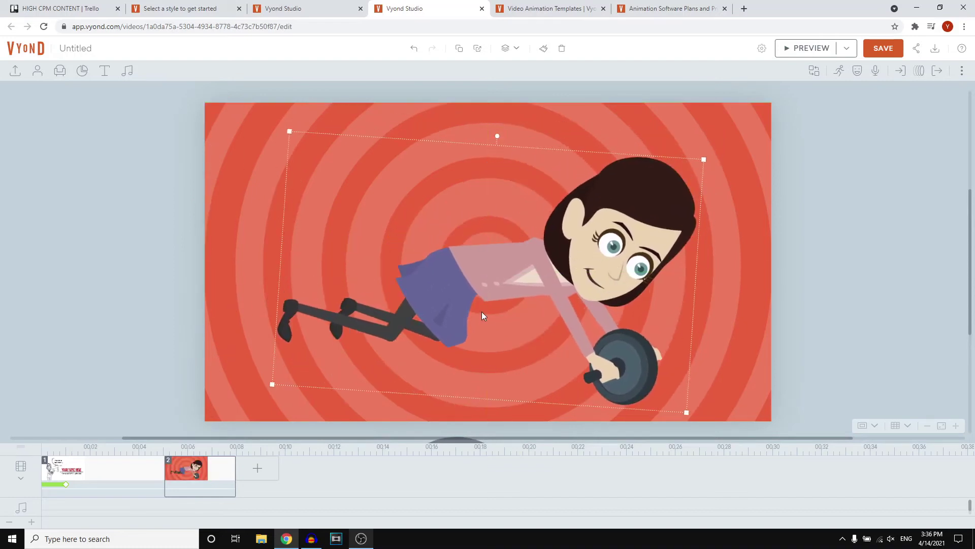
Set the push-up woman's facial expression to Happy
left_click(839, 71)
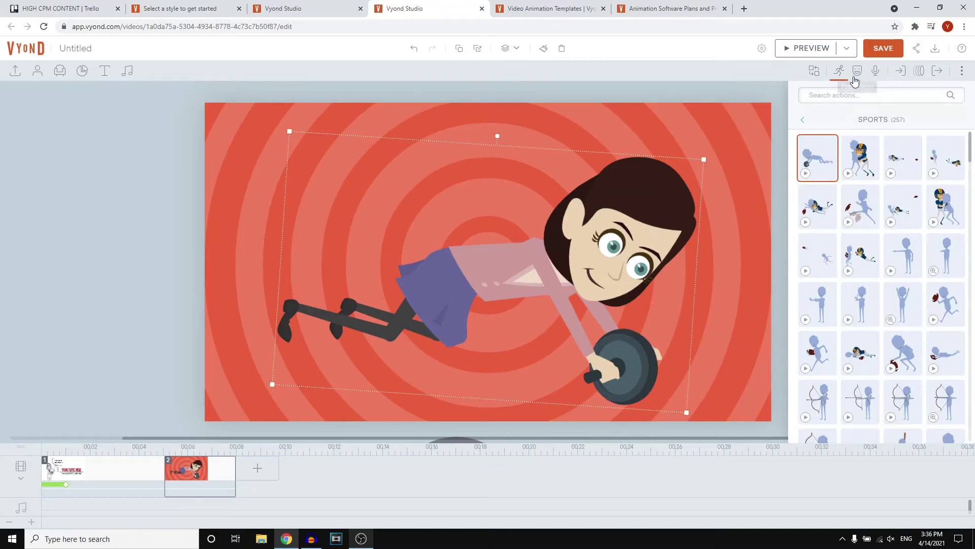
left_click(857, 71)
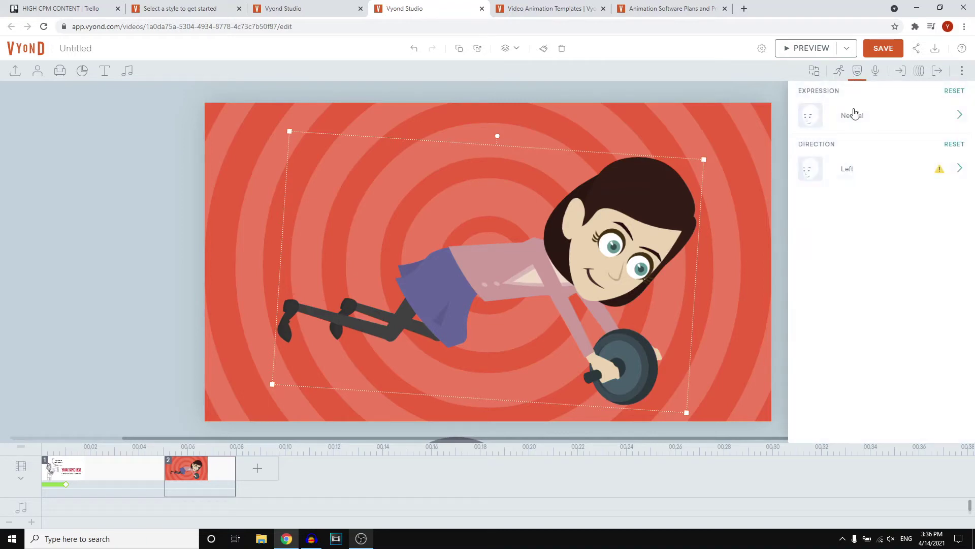
left_click(923, 120)
left_click(845, 230)
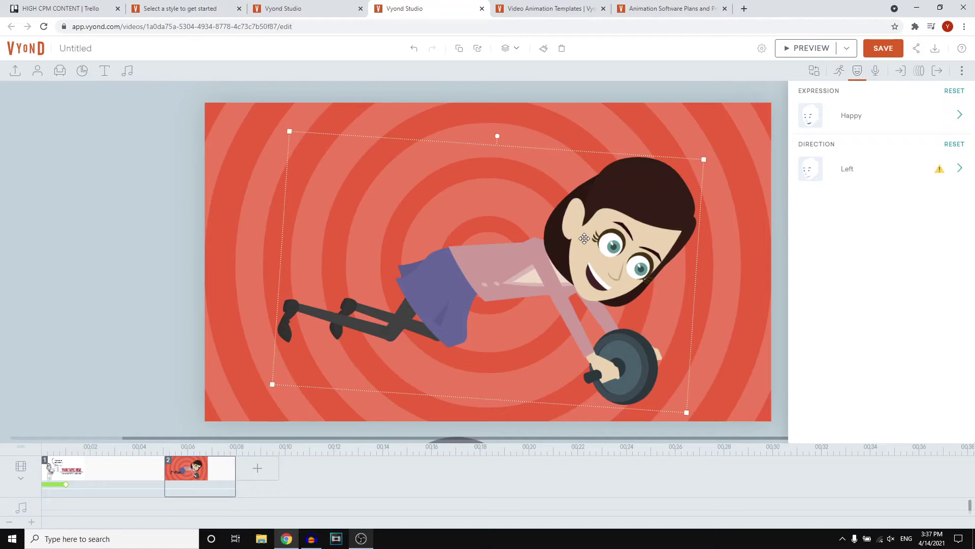
Start creating a new character from the character library, confirming Save and Go
left_click(37, 70)
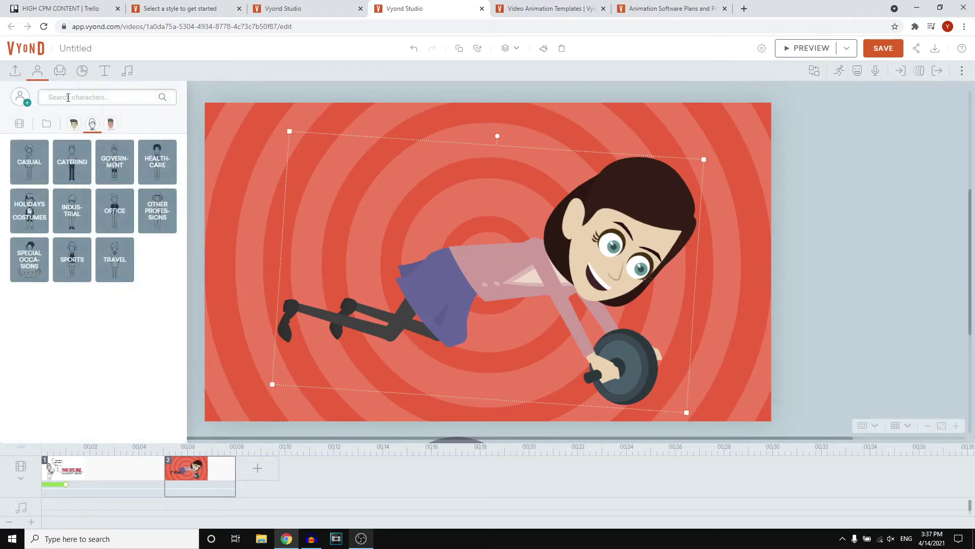
left_click(22, 98)
left_click(533, 311)
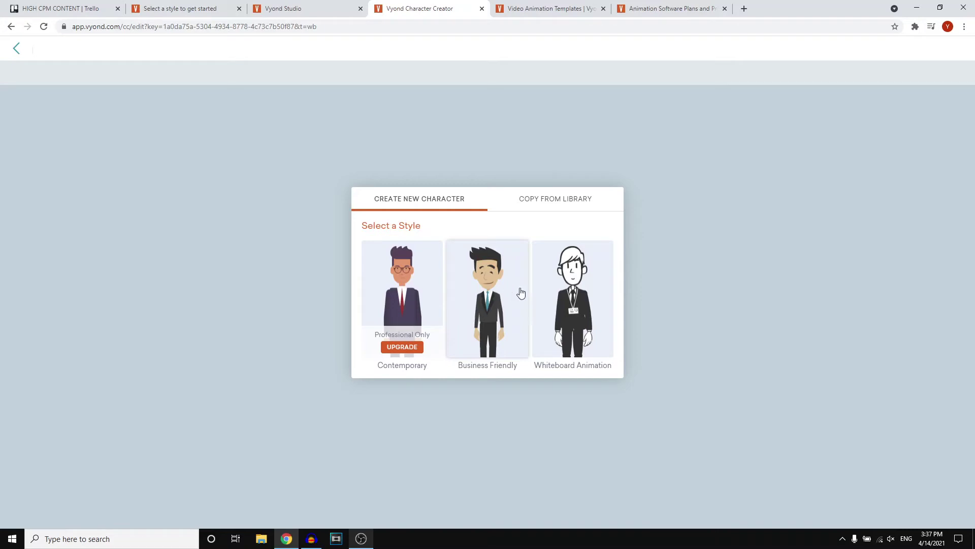
Choose the Business Friendly style and a body type for the new man
left_click(491, 296)
left_click(445, 302)
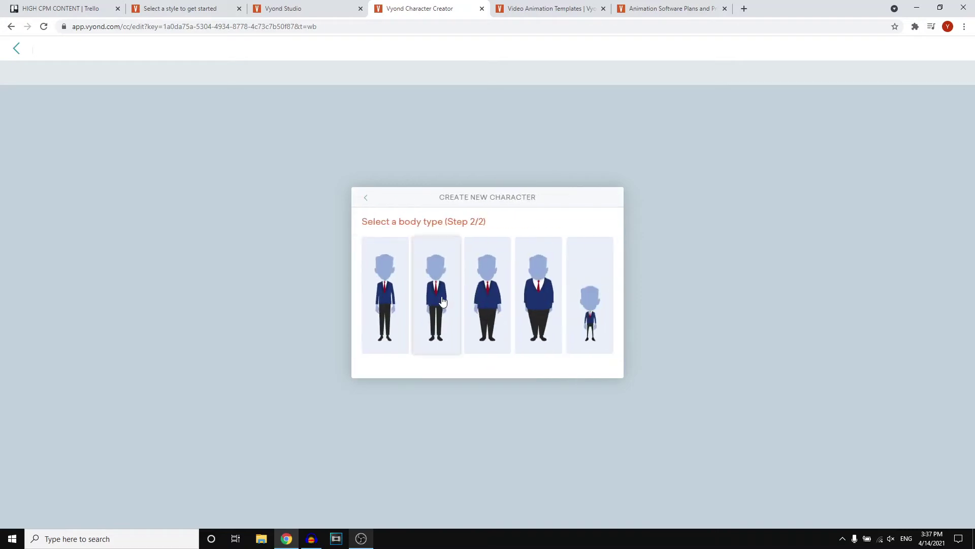
left_click(444, 302)
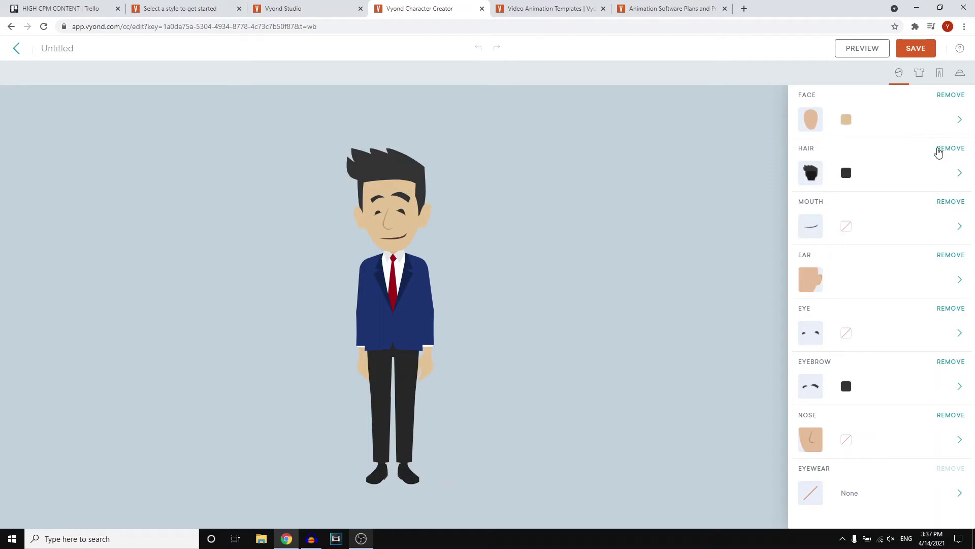
Try several hairstyles and a beige hat, settling on short dark hair
left_click(947, 173)
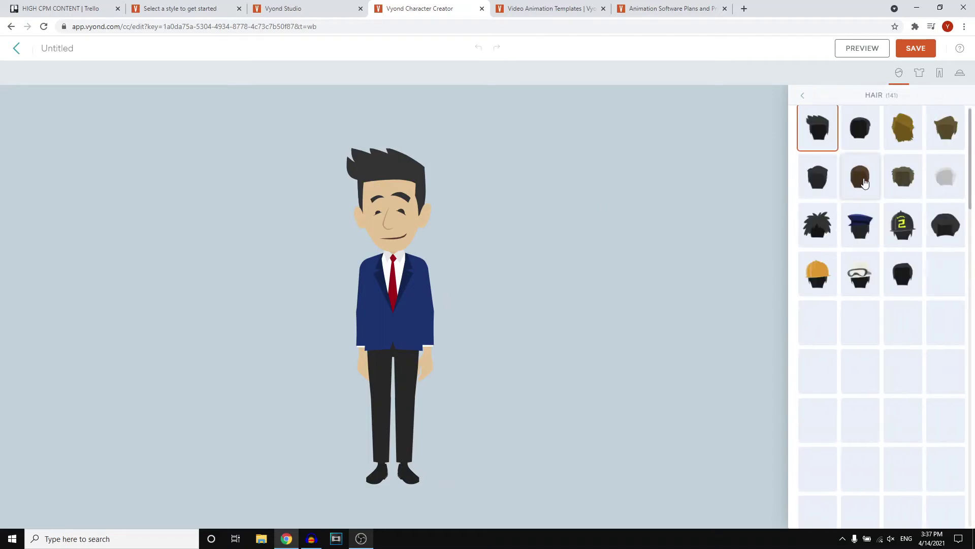
left_click(817, 177)
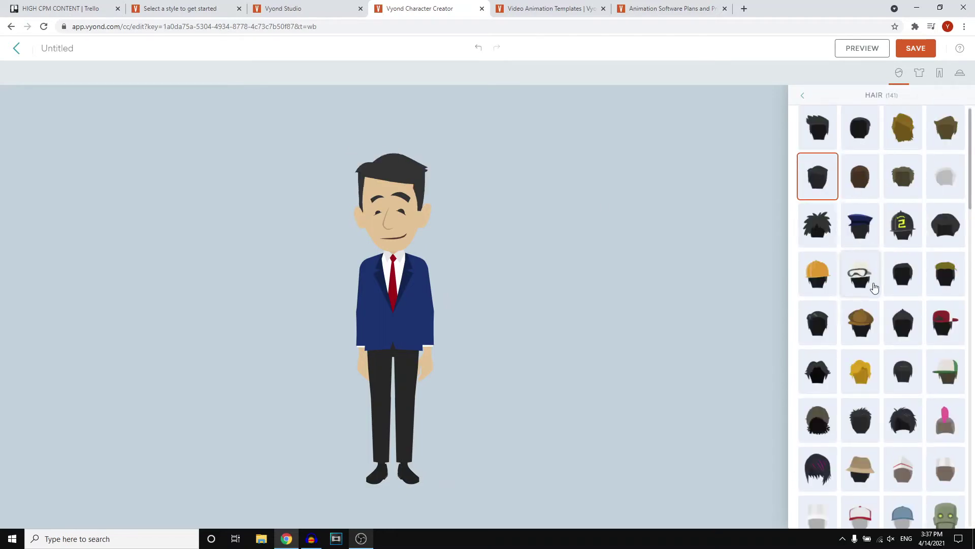
scroll(859, 290, "down", 3)
left_click(860, 304)
scroll(860, 313, "up", 3)
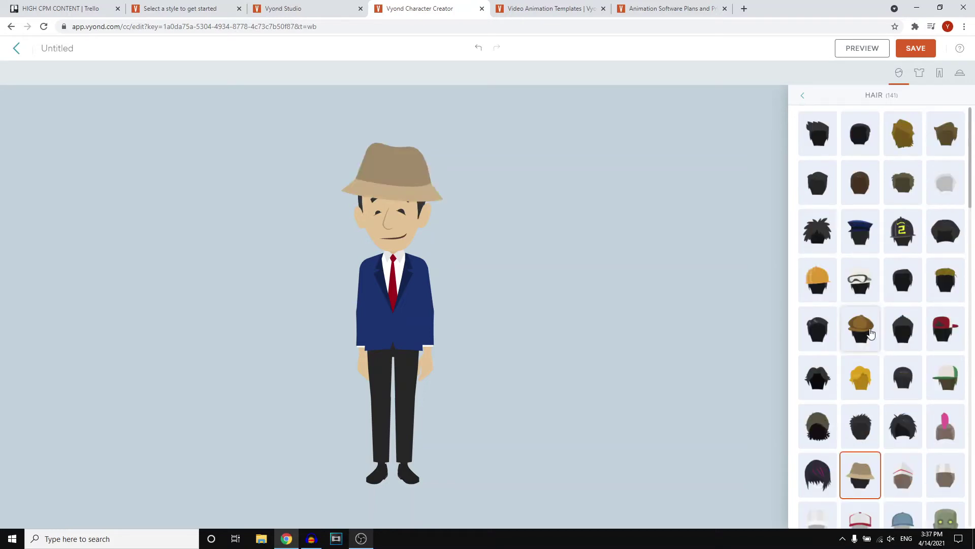
left_click(820, 182)
left_click(860, 182)
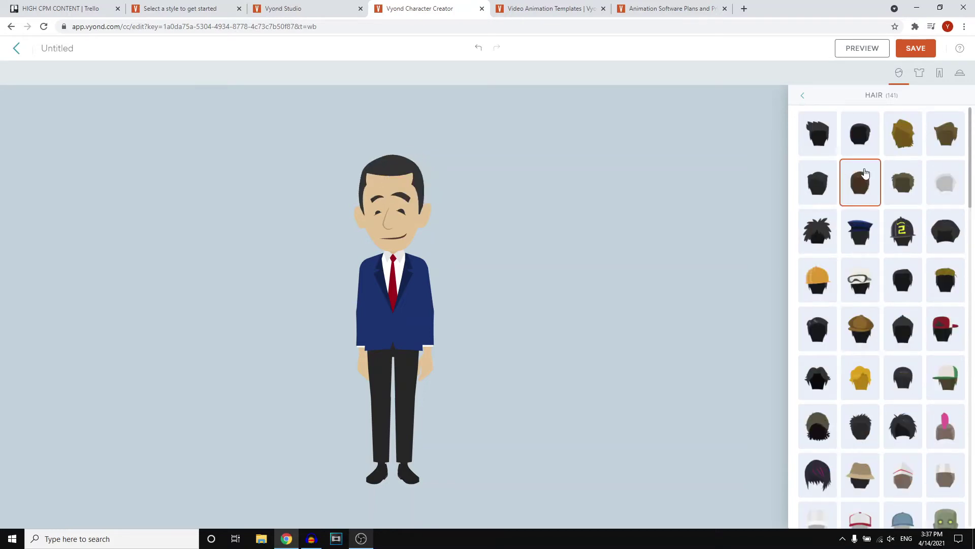
left_click(861, 141)
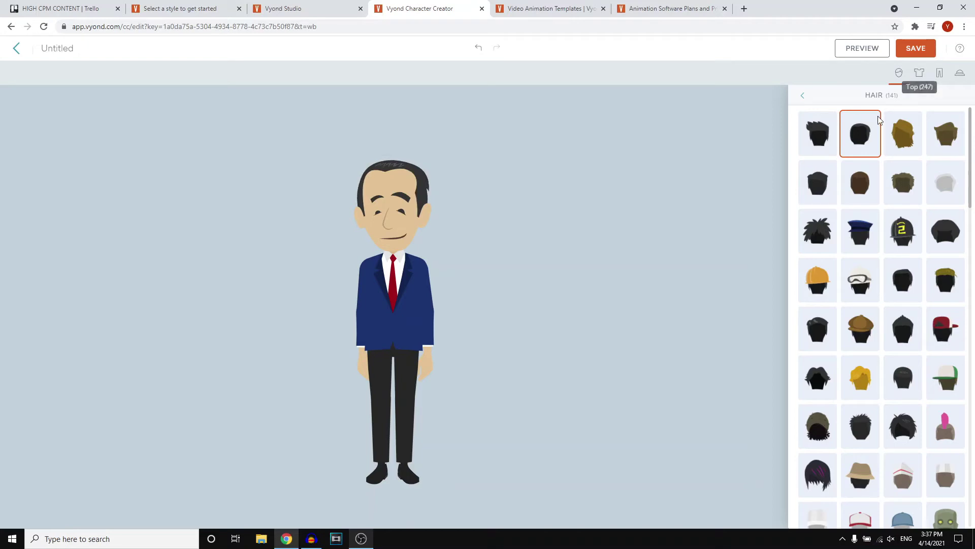
left_click(817, 136)
left_click(818, 182)
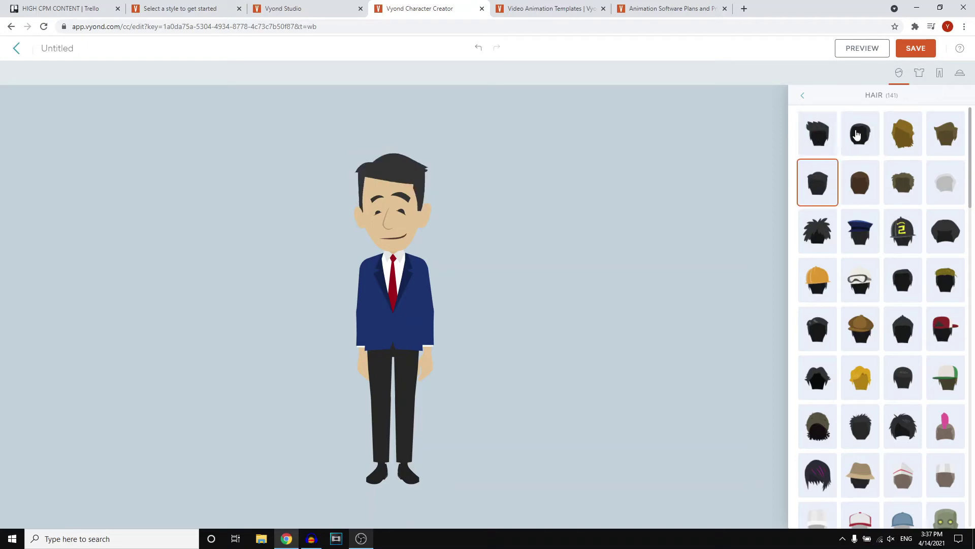
Save the character and go to Vyond Studio to use it
left_click(916, 49)
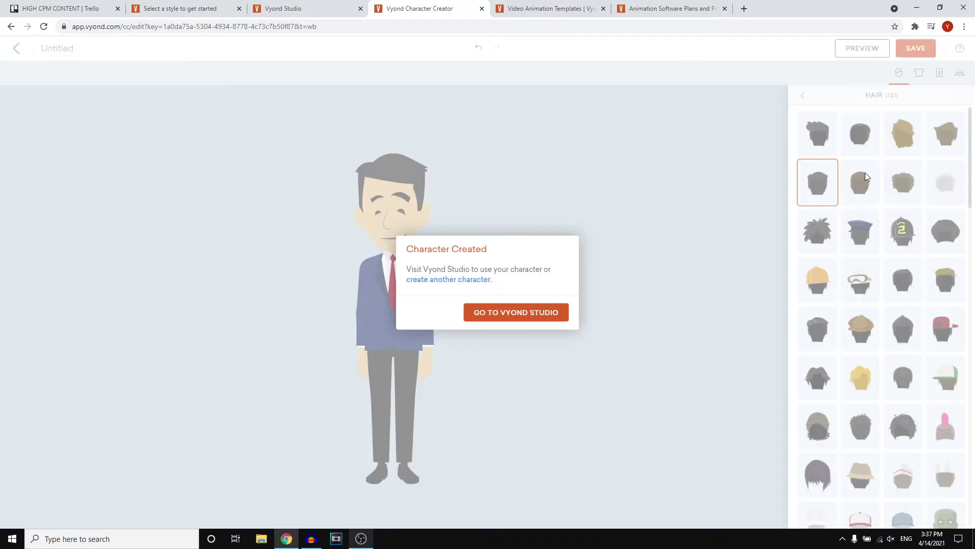
left_click(515, 312)
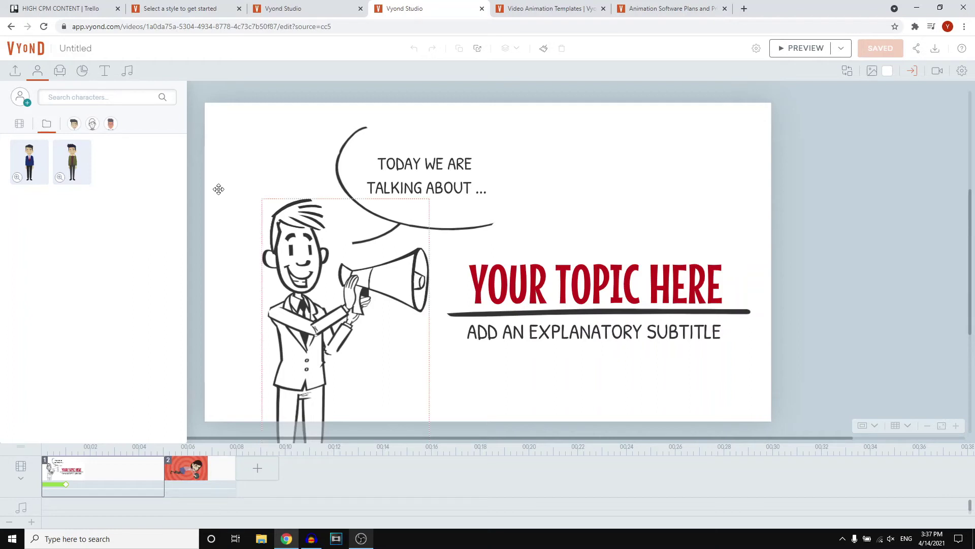
Add the blue-suit character to the title scene and delete the megaphone man
left_click(29, 162)
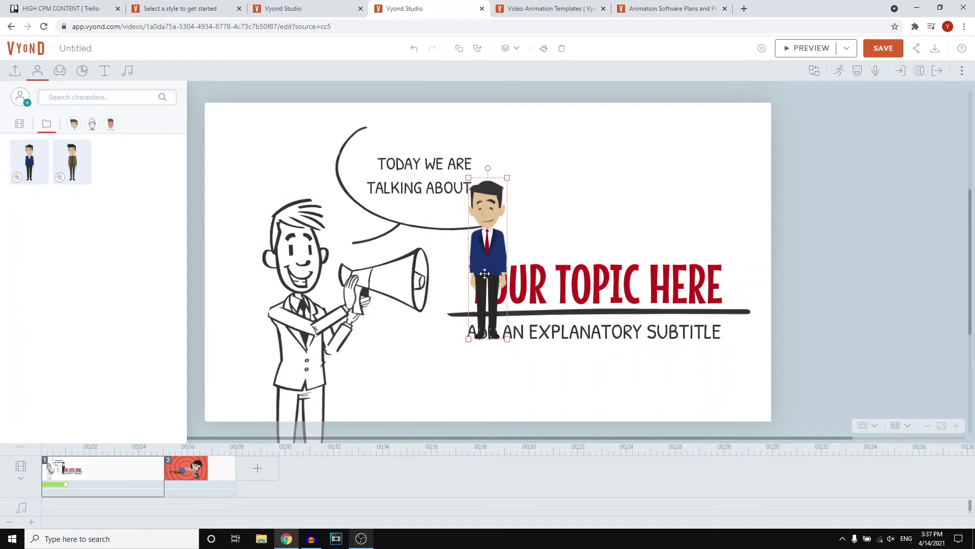
left_click(338, 272)
key("Delete")
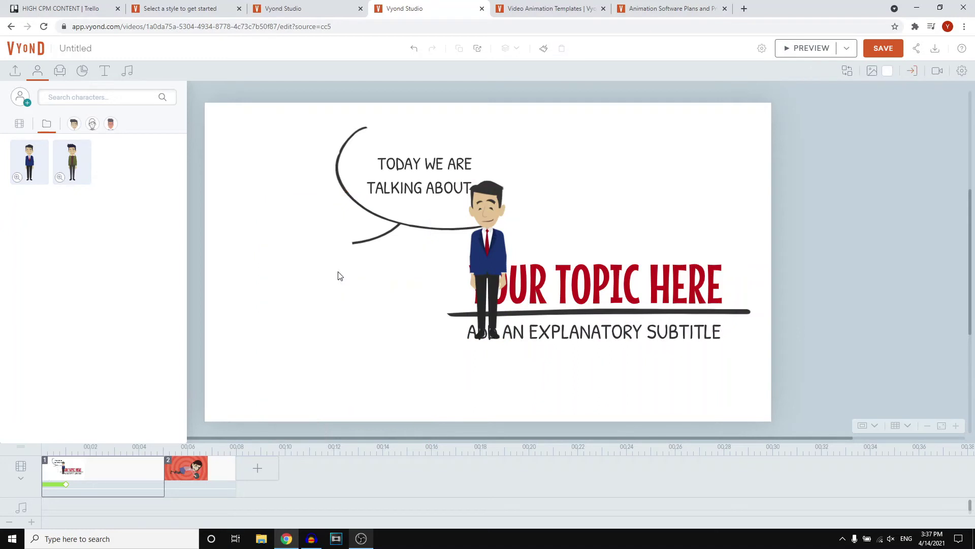
Enlarge the blue-suit character and place him at the left beside the speech bubble
left_click(506, 194)
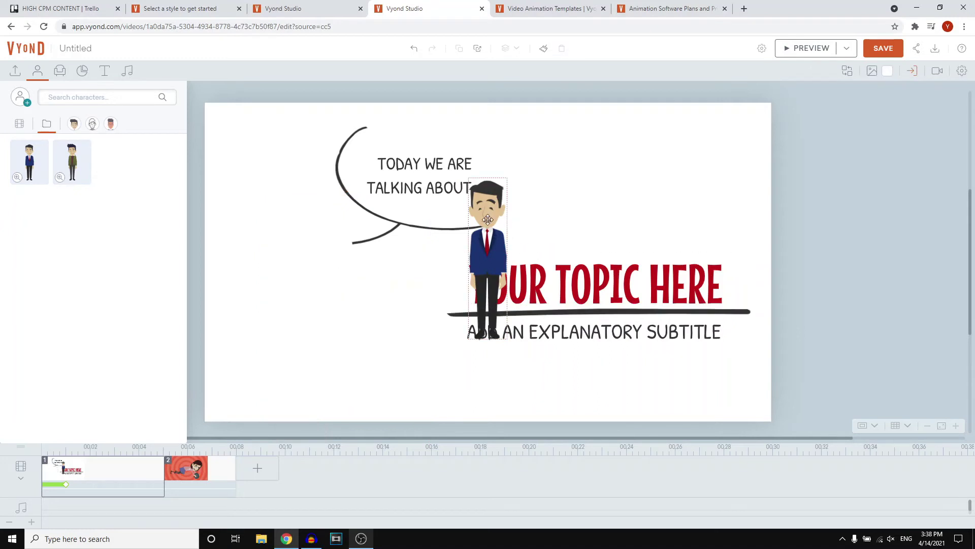
left_click_drag(506, 177, 564, 84)
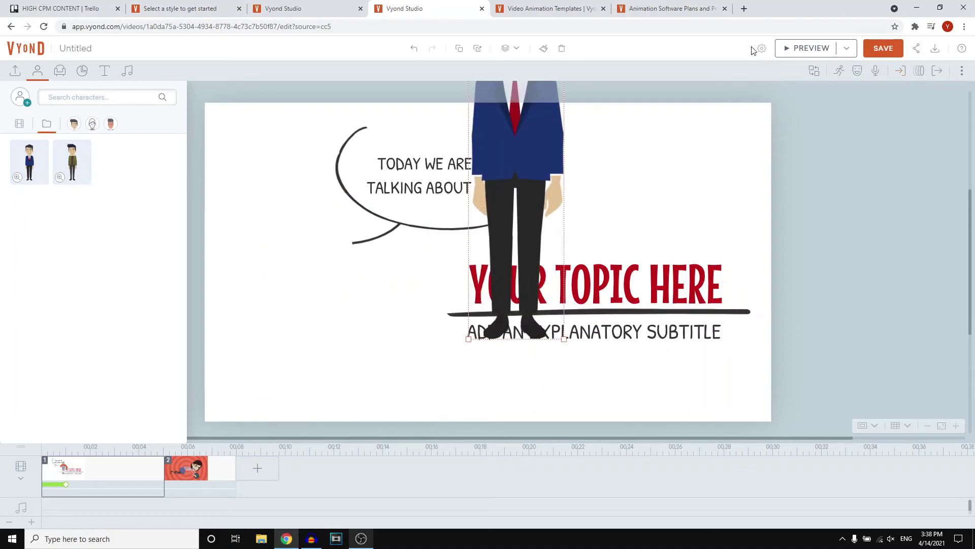
left_click_drag(521, 321, 291, 352)
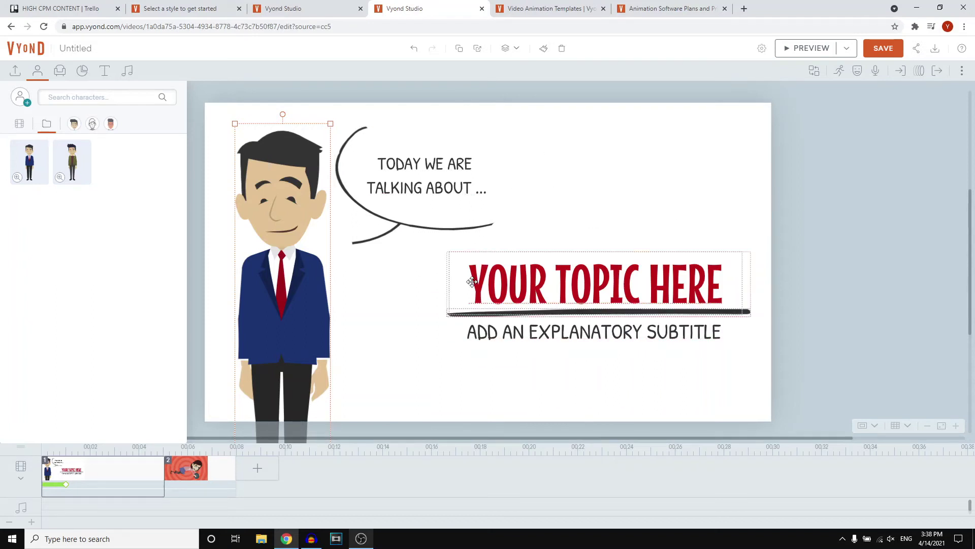
left_click(542, 8)
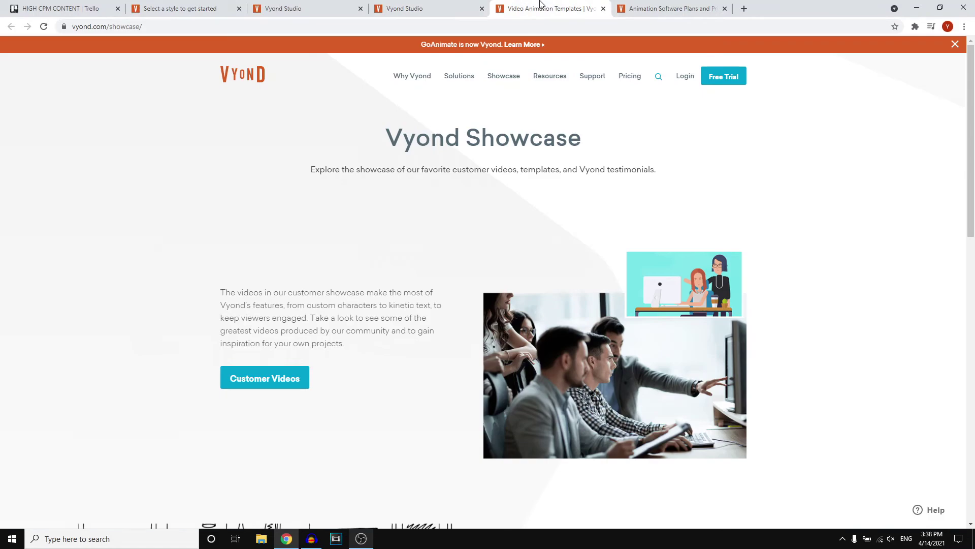
left_click(669, 9)
scroll(621, 366, "up", 10)
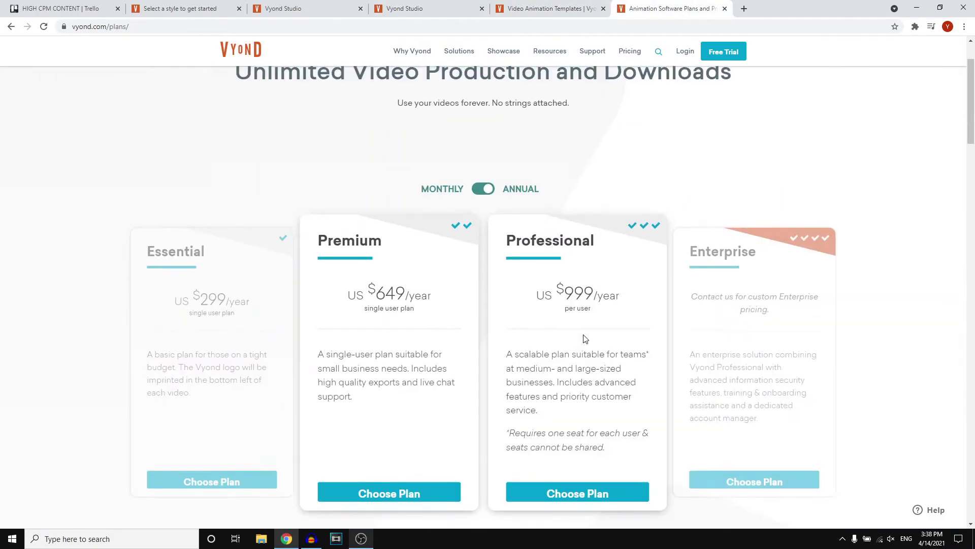
scroll(583, 312, "up", 3)
scroll(583, 312, "down", 1)
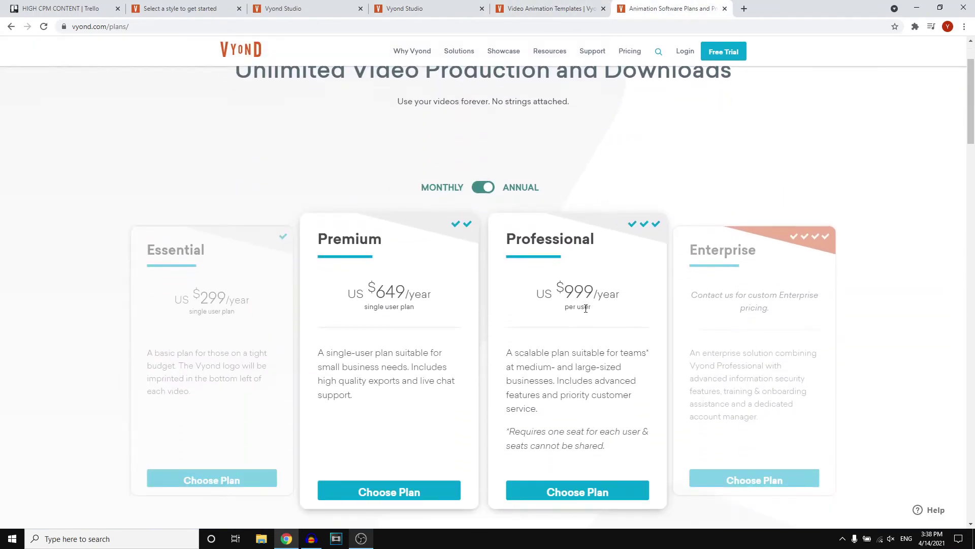
left_click(481, 187)
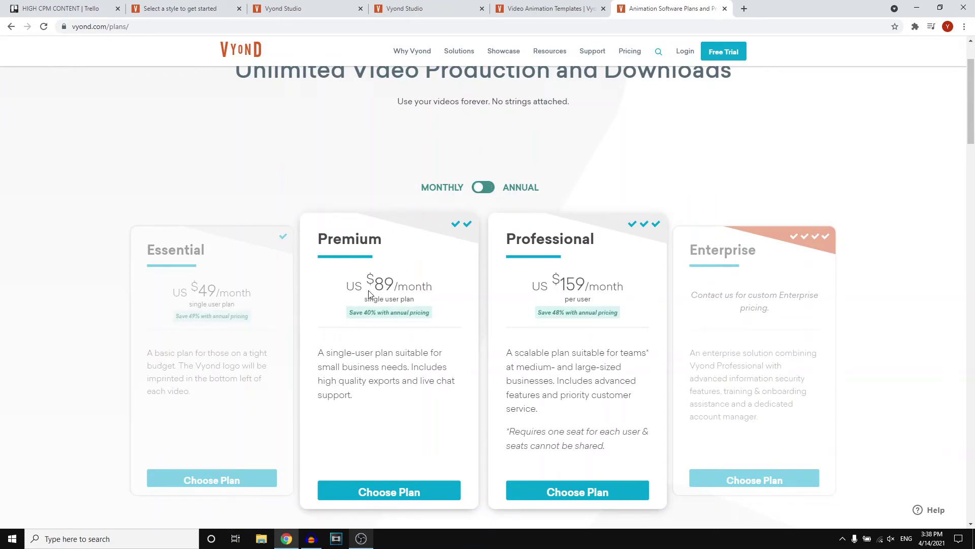
left_click(265, 310)
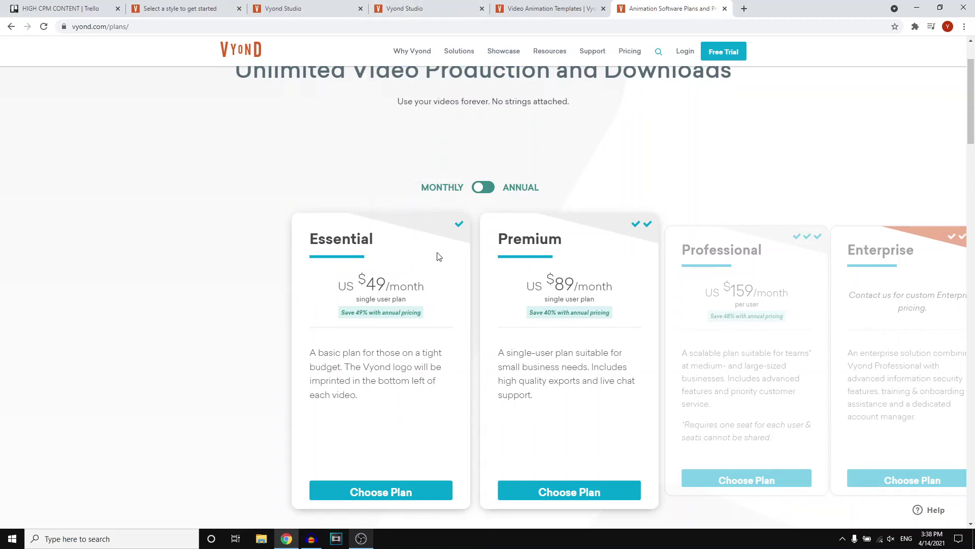
left_click(553, 9)
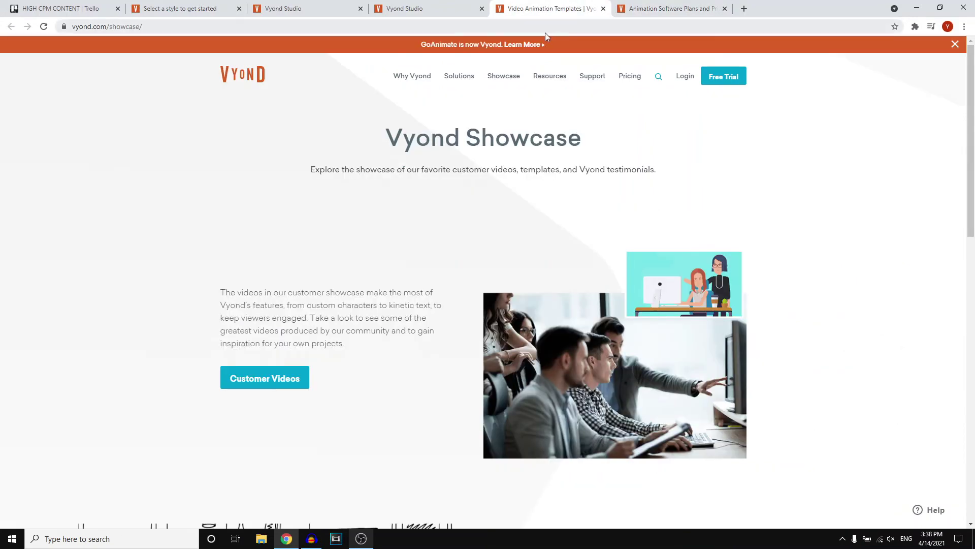
left_click(427, 9)
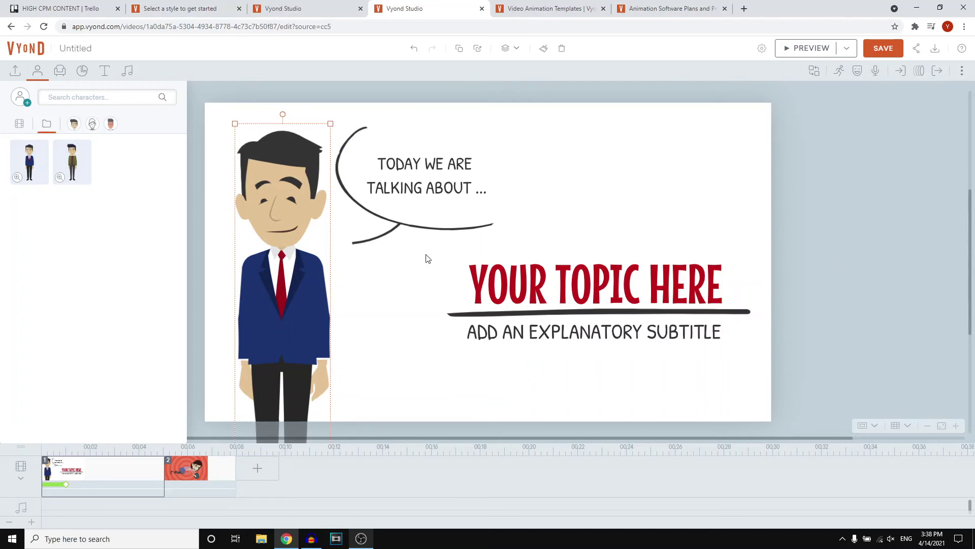
Start a new scene from the template library in the colourful business style
left_click(177, 473)
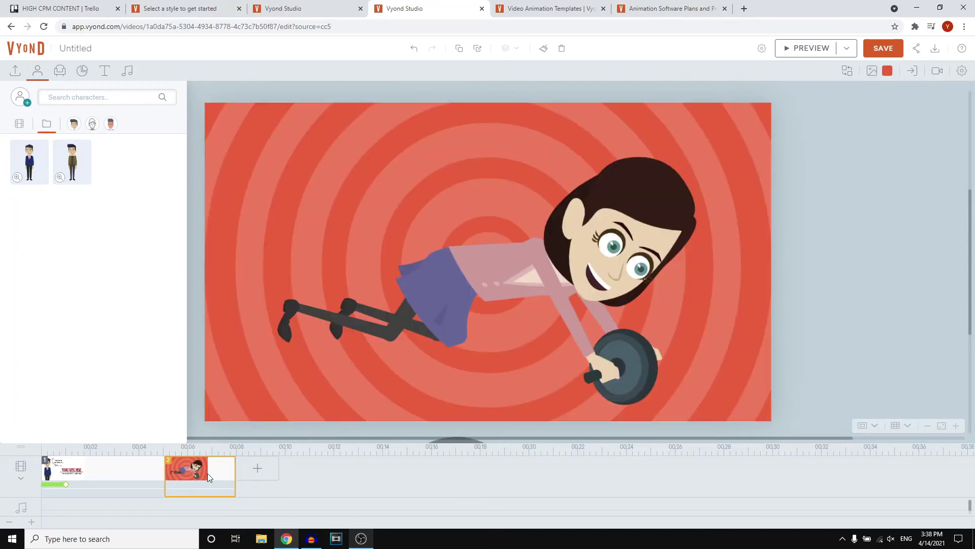
left_click(259, 468)
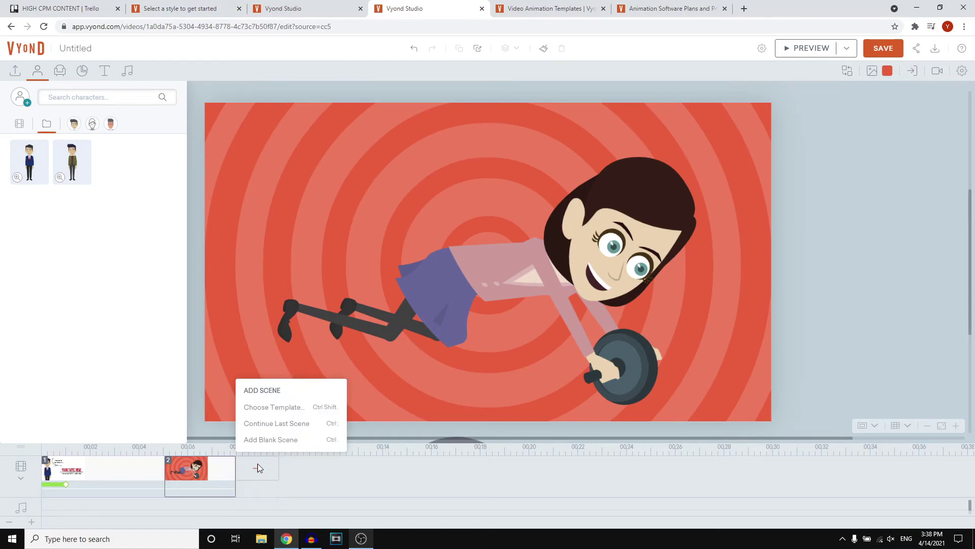
left_click(272, 405)
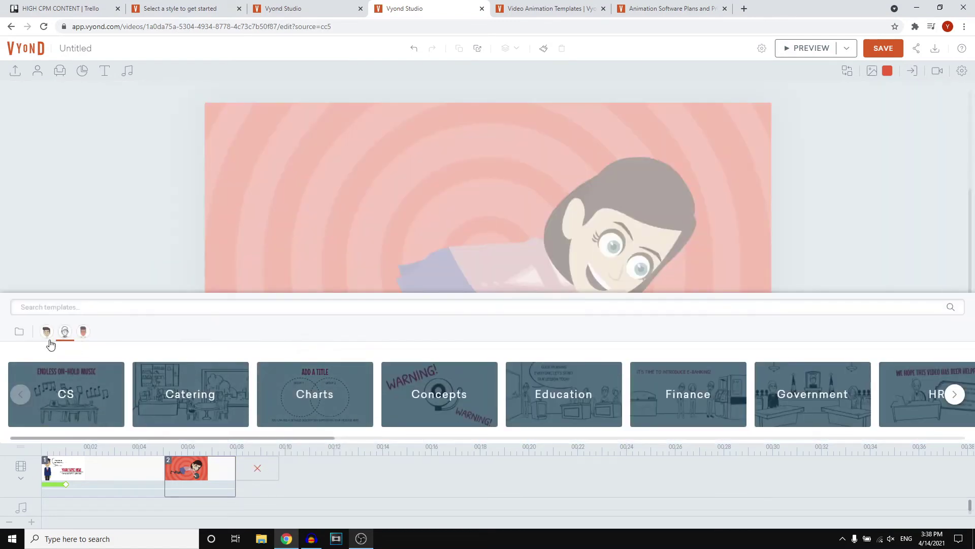
left_click(47, 332)
left_click(83, 331)
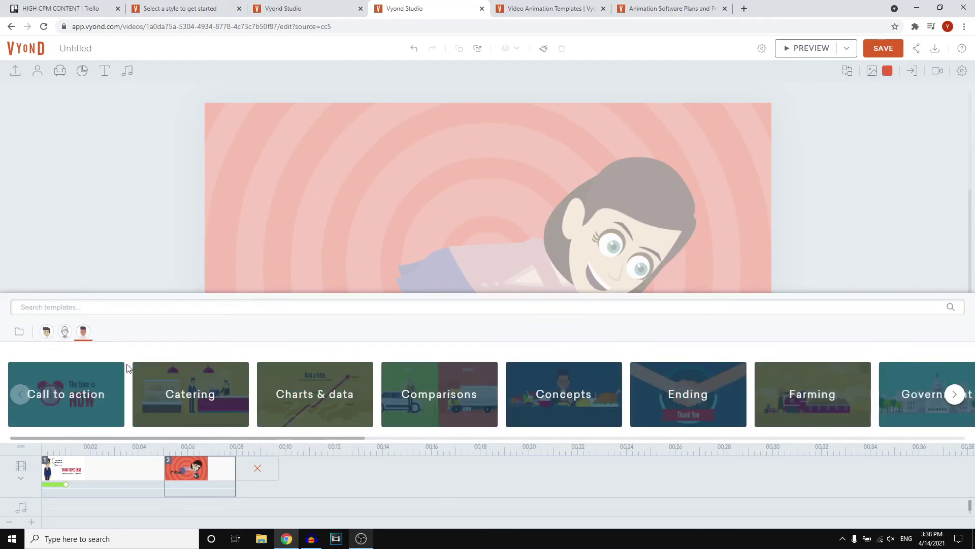
Add the Office category's At desk template as scene 3
left_click(954, 394)
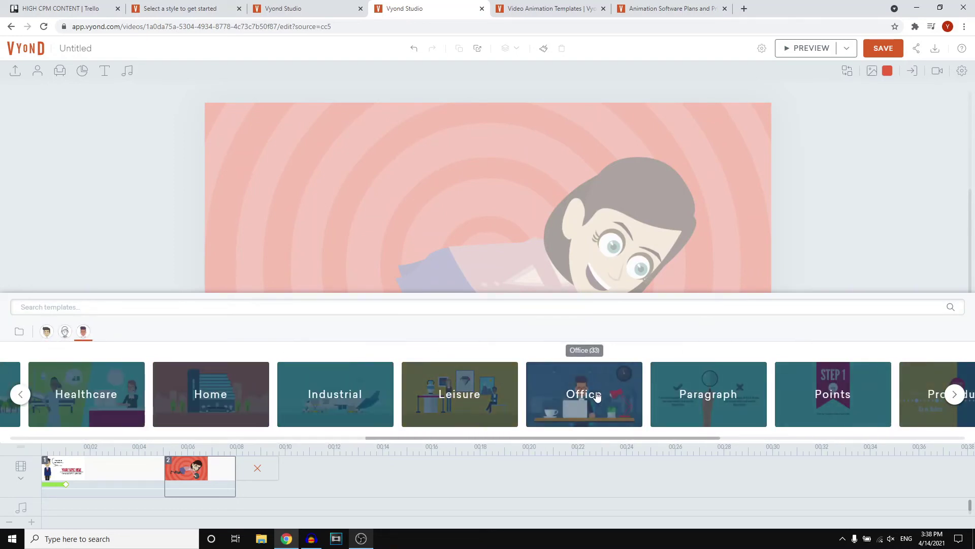
left_click(584, 394)
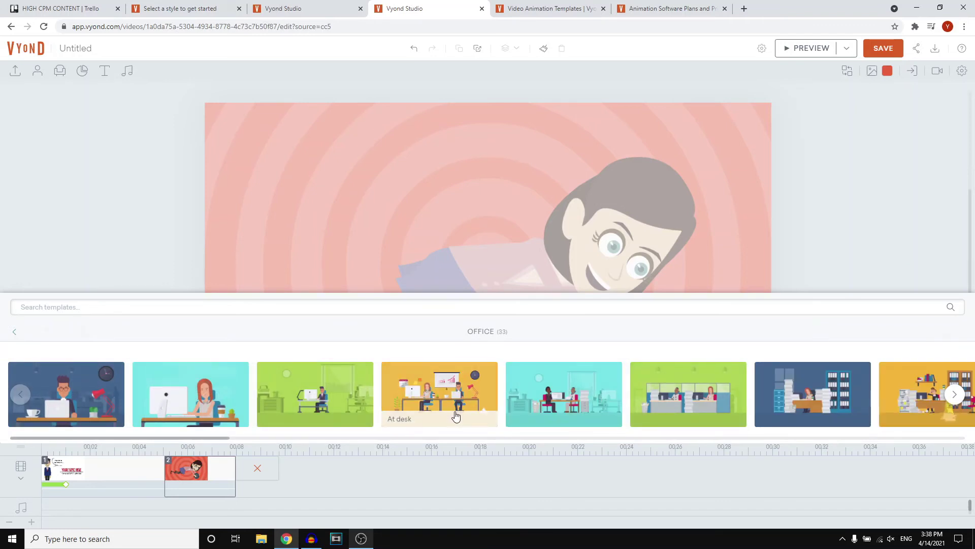
left_click(60, 410)
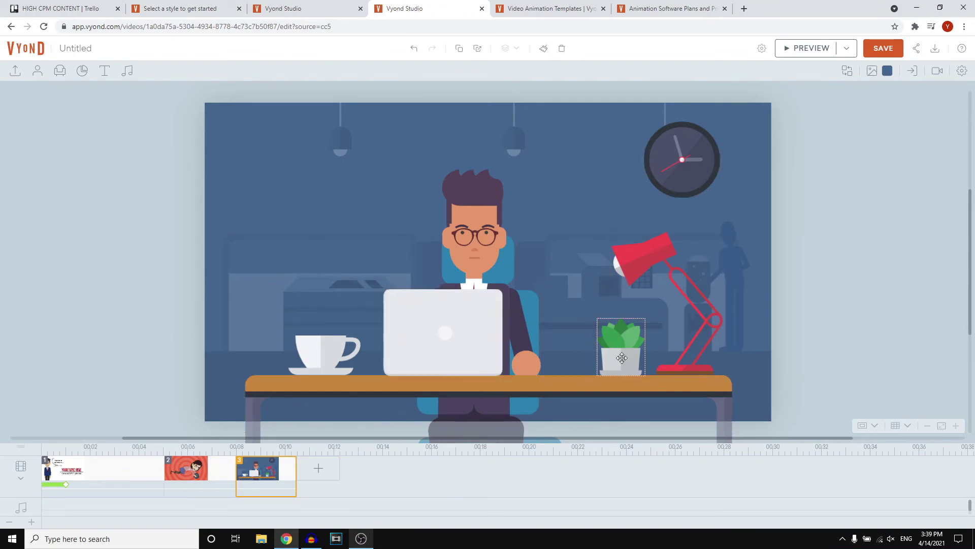
Recolour the laptop on the desk to bright green
left_click(459, 353)
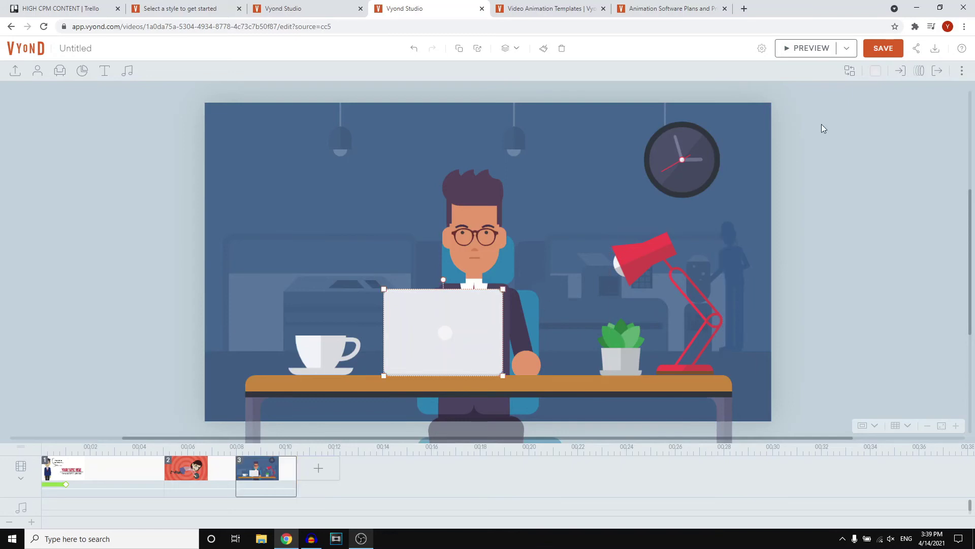
left_click(875, 71)
left_click(869, 114)
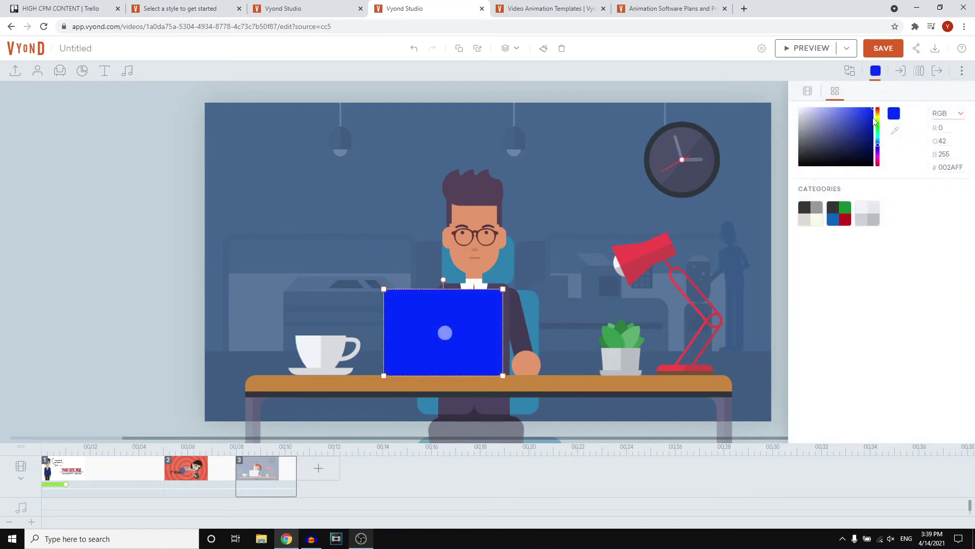
left_click(877, 131)
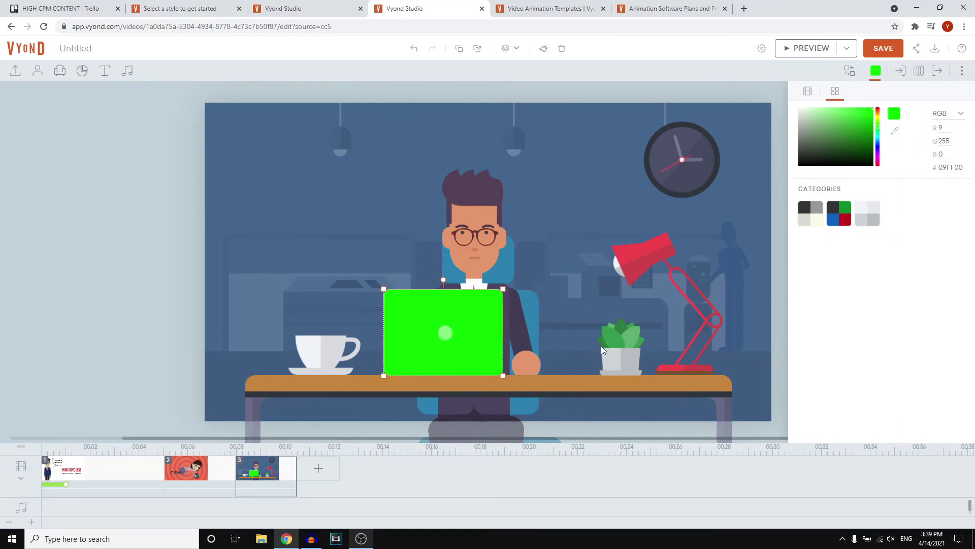
Recolour the red desk lamp to a bright saturated green, then show the pricing plans page
left_click(659, 252)
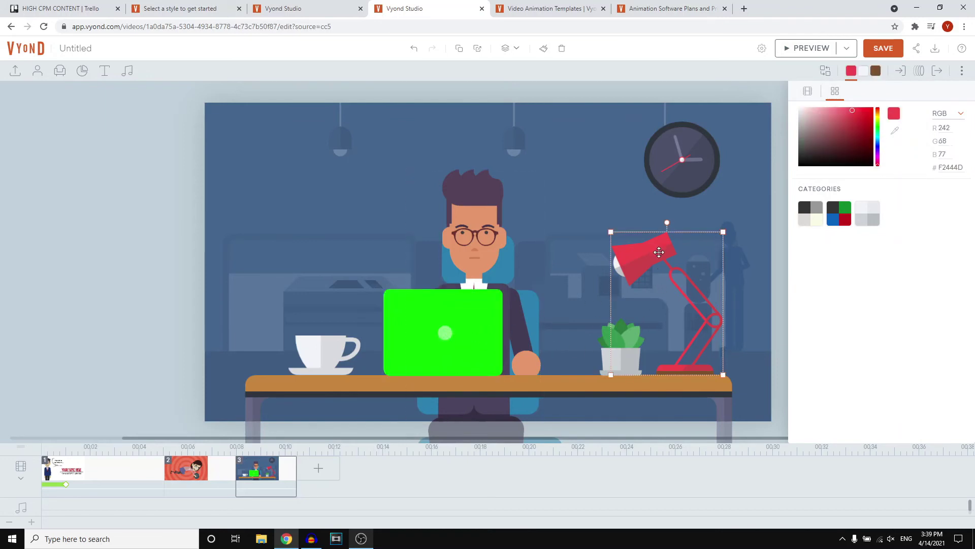
left_click(878, 135)
left_click(841, 141)
left_click(868, 113)
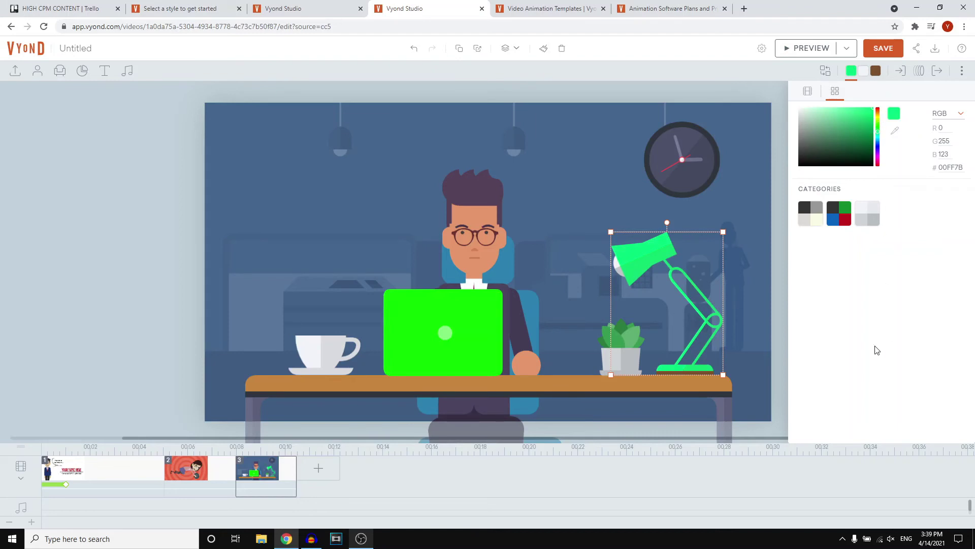
left_click(671, 9)
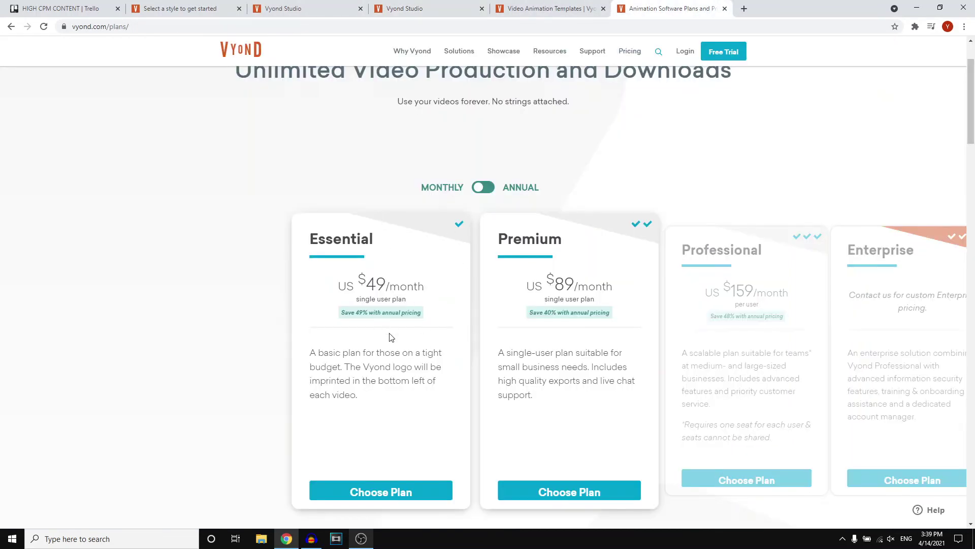
Switch the plan prices to annual billing
left_click(488, 188)
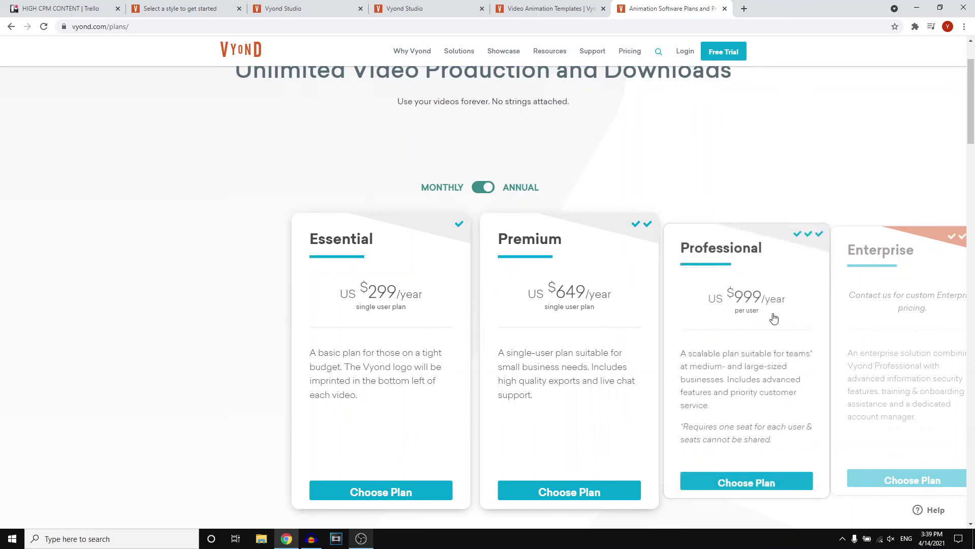
scroll(737, 343, "down", 4)
scroll(652, 300, "down", 5)
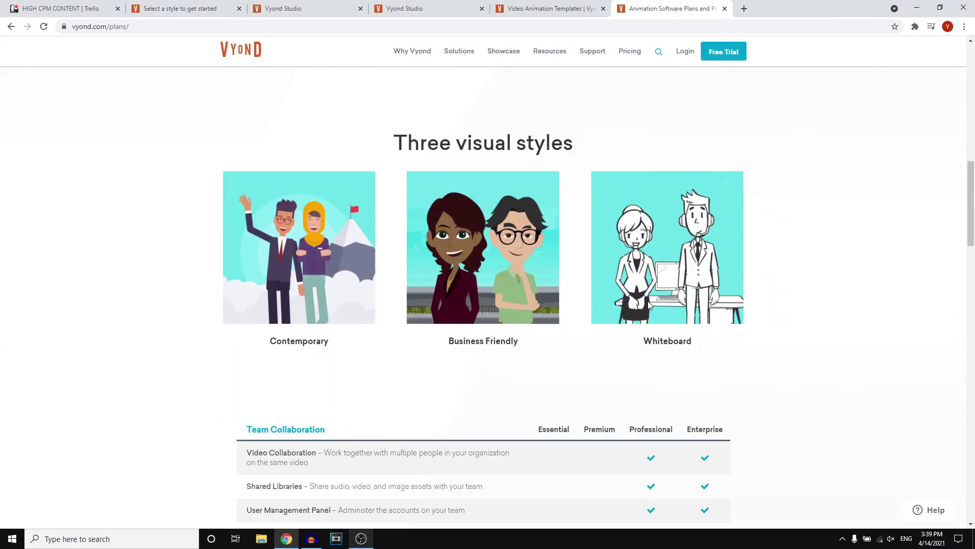
scroll(652, 300, "down", 4)
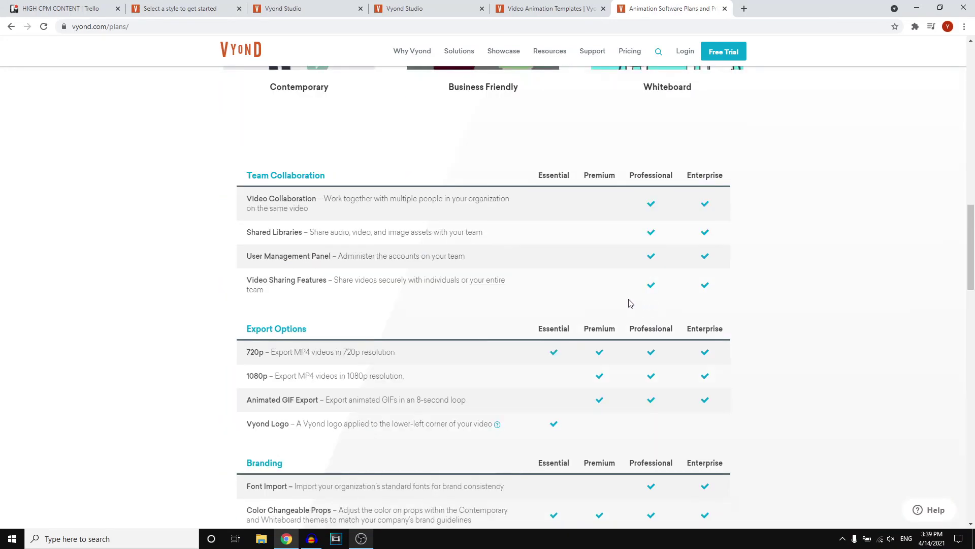
scroll(633, 305, "down", 5)
scroll(633, 305, "down", 6)
scroll(502, 250, "down", 5)
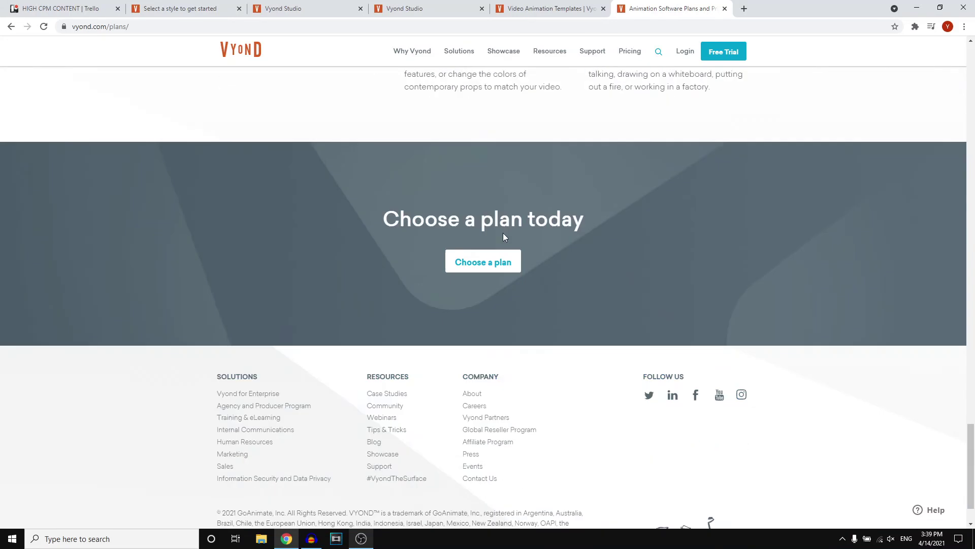
scroll(503, 250, "up", 6)
scroll(518, 316, "up", 5)
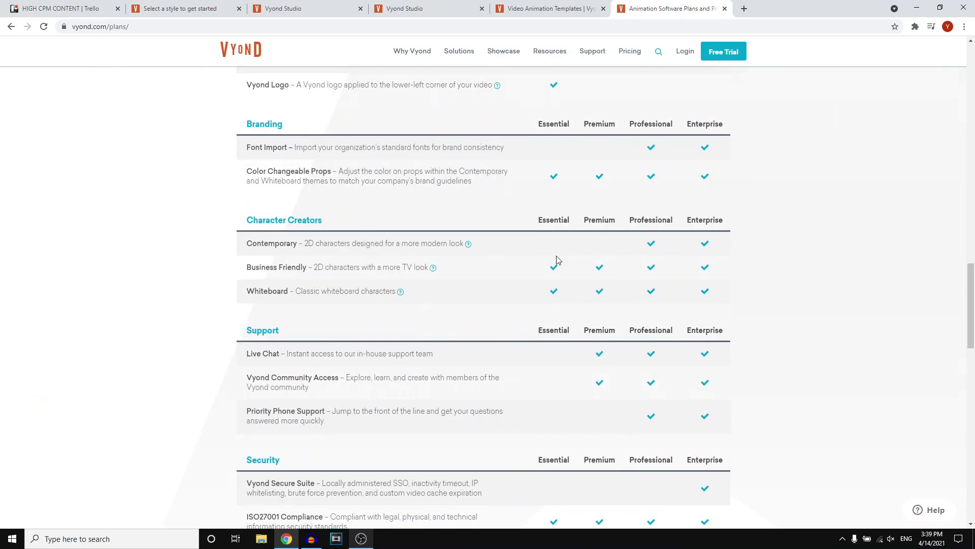
scroll(547, 267, "up", 1)
scroll(547, 267, "up", 5)
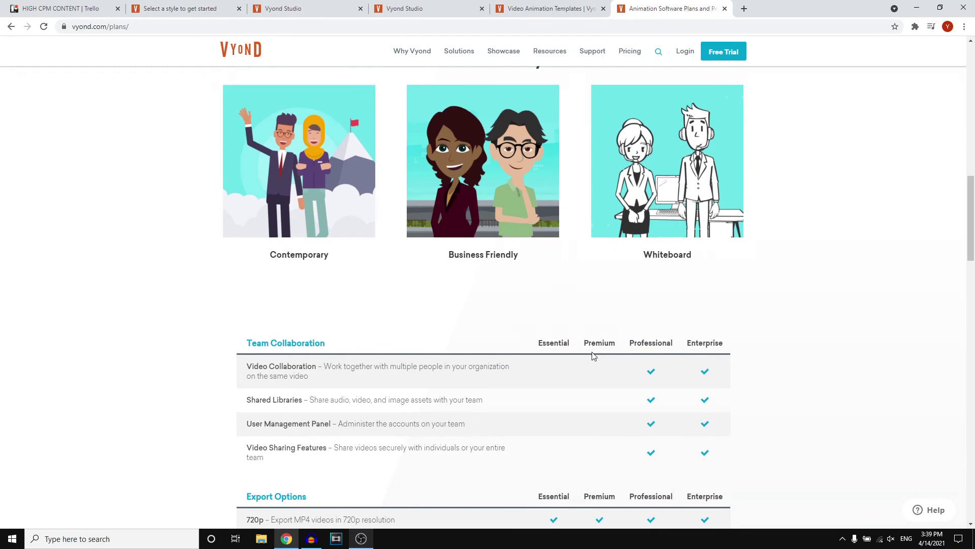
scroll(554, 289, "down", 2)
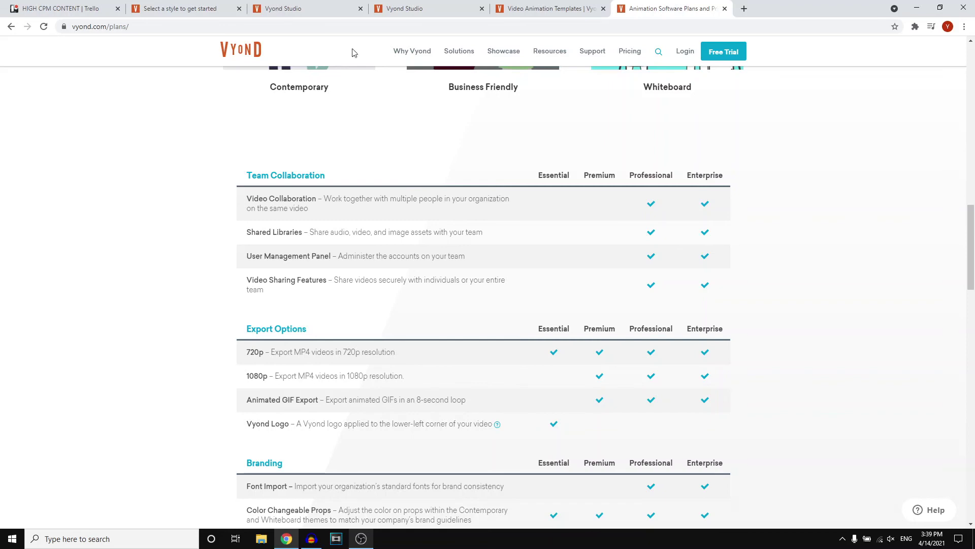
Return to the Vyond Studio project containing the office scene
left_click(289, 9)
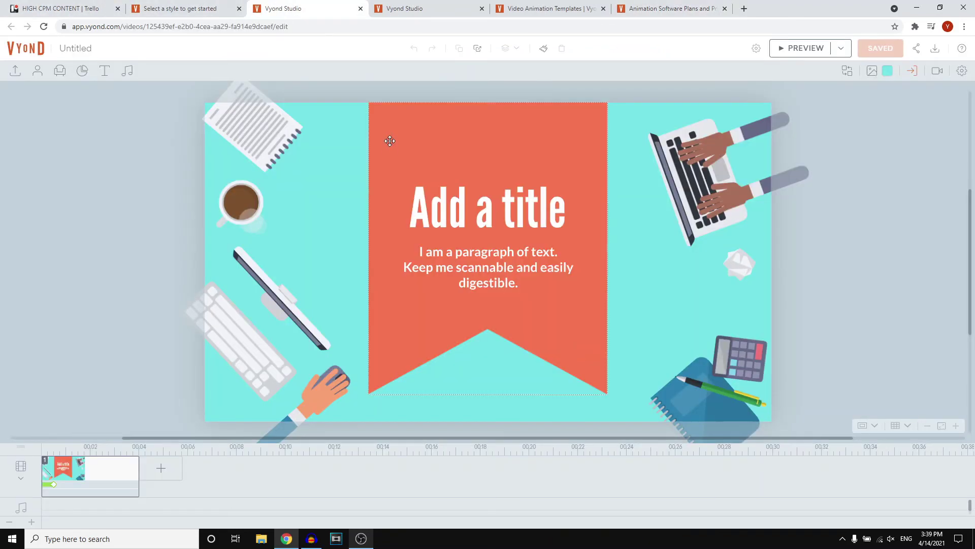
left_click(404, 8)
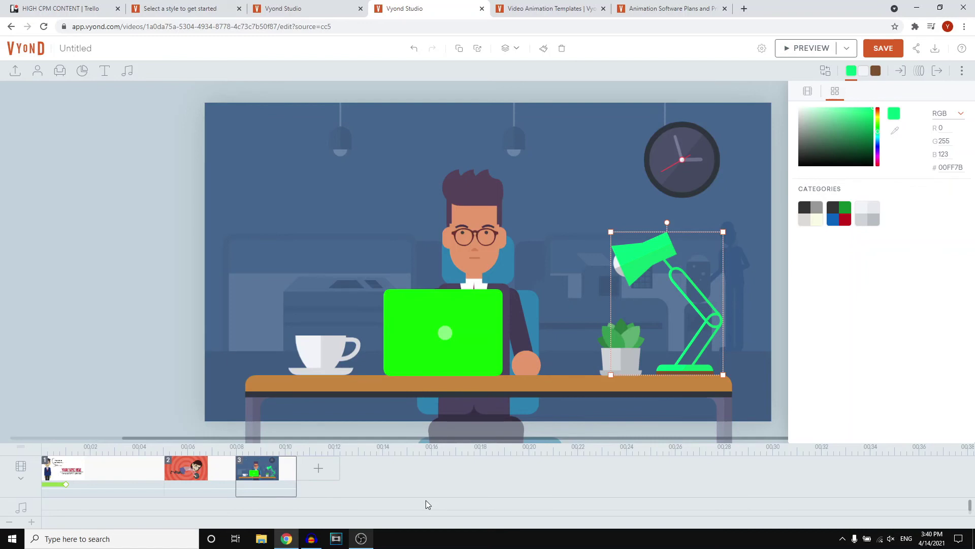
Add the Whiteboard Concepts cloud template with two sketched men as scene 4
left_click(319, 469)
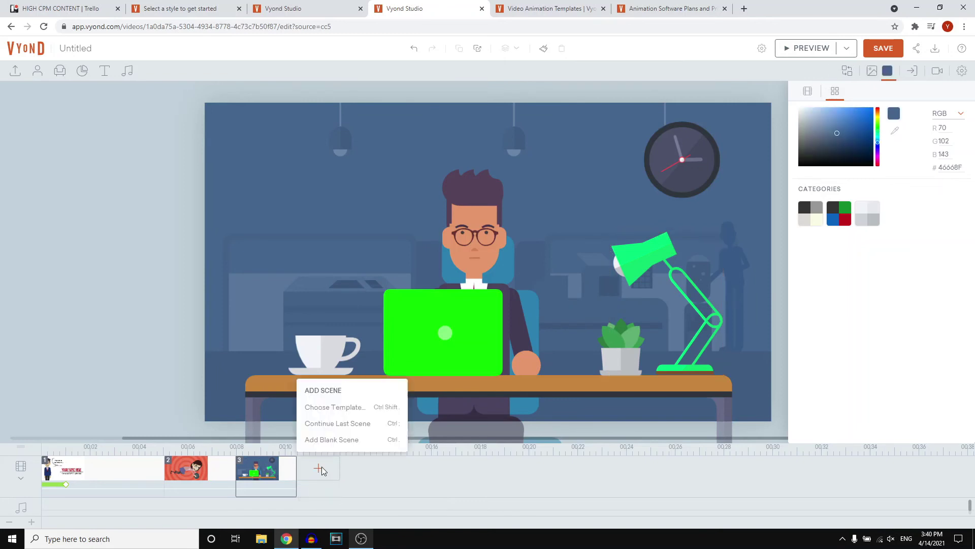
left_click(343, 407)
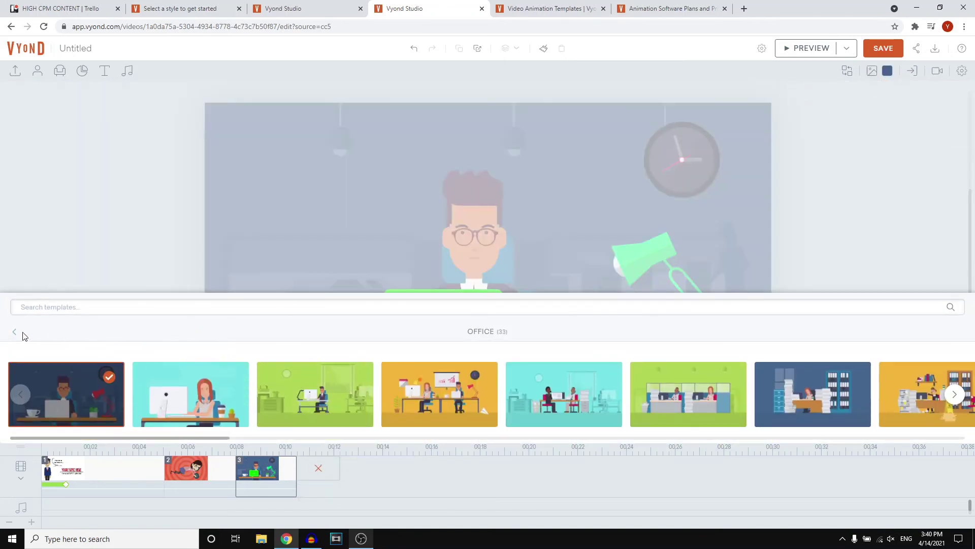
left_click(14, 333)
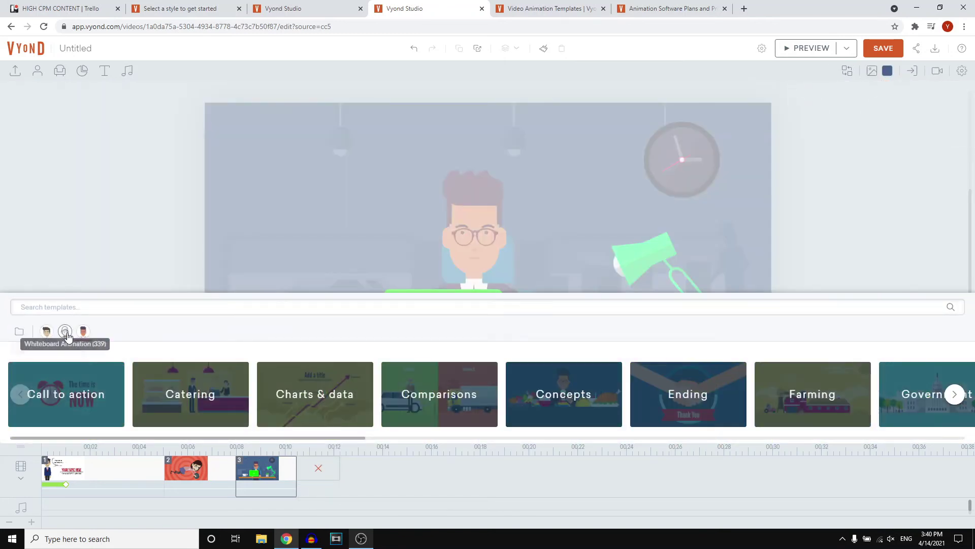
left_click(67, 335)
left_click(435, 395)
left_click(370, 402)
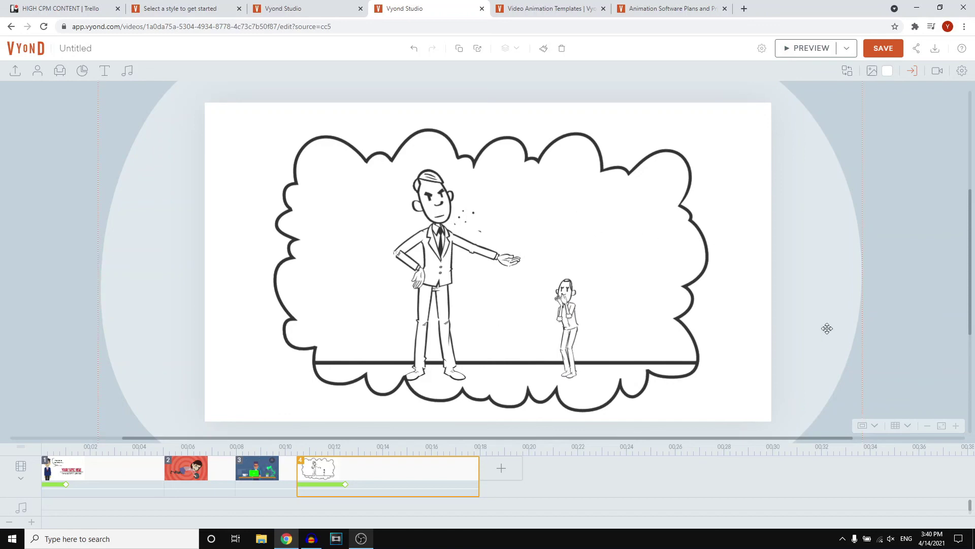
Review the grid and safe-area guide options without changing them
left_click(903, 426)
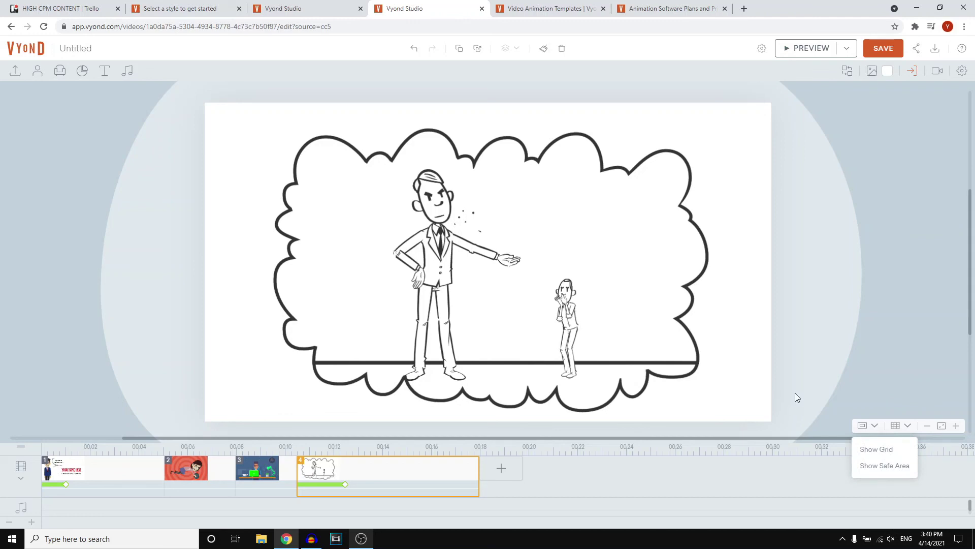
left_click(806, 195)
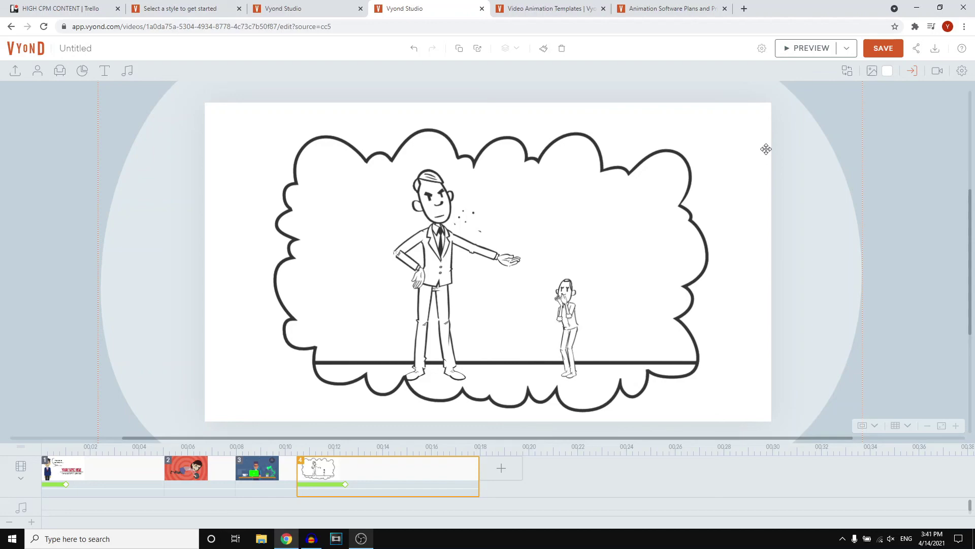
left_click(670, 8)
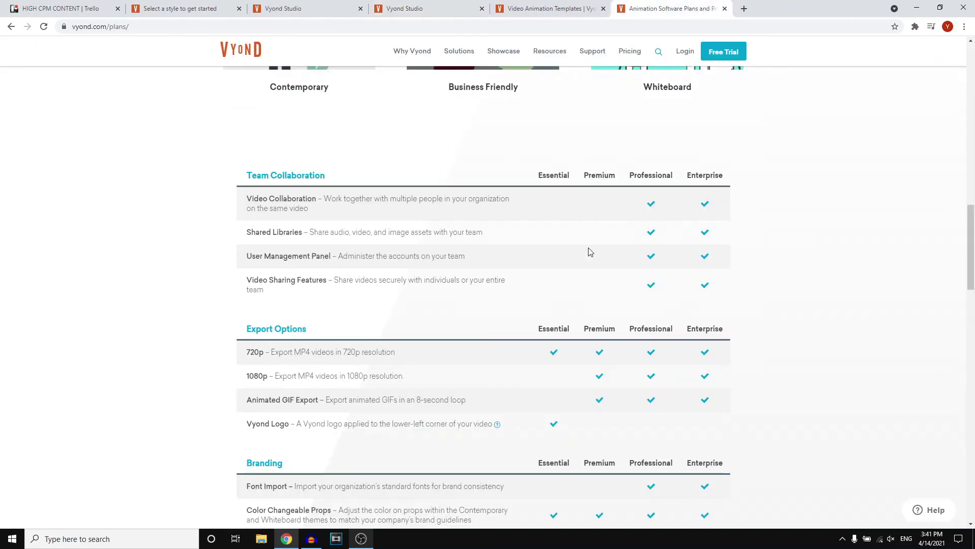
scroll(589, 251, "up", 8)
scroll(625, 293, "up", 2)
scroll(628, 287, "up", 6)
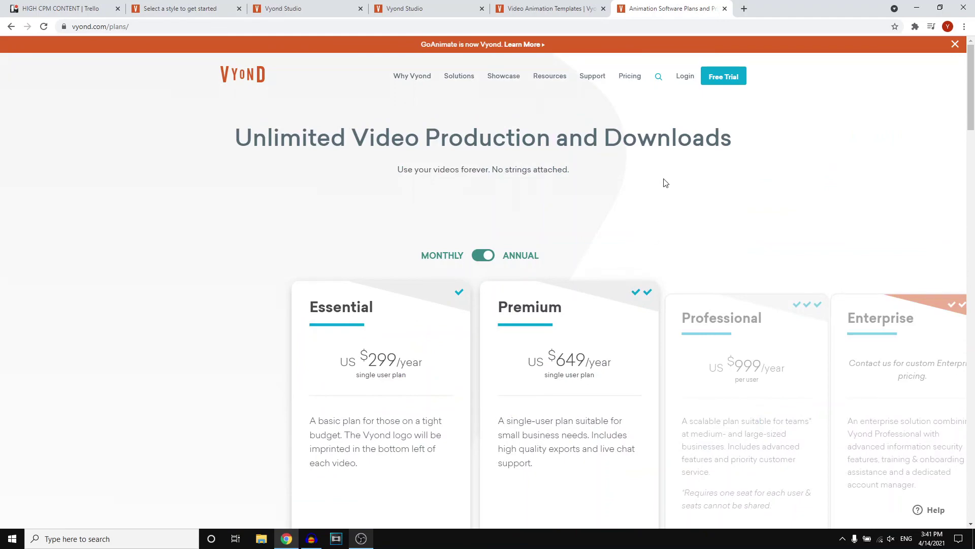
scroll(664, 183, "down", 5)
scroll(633, 186, "down", 5)
scroll(534, 228, "down", 3)
scroll(434, 260, "up", 1)
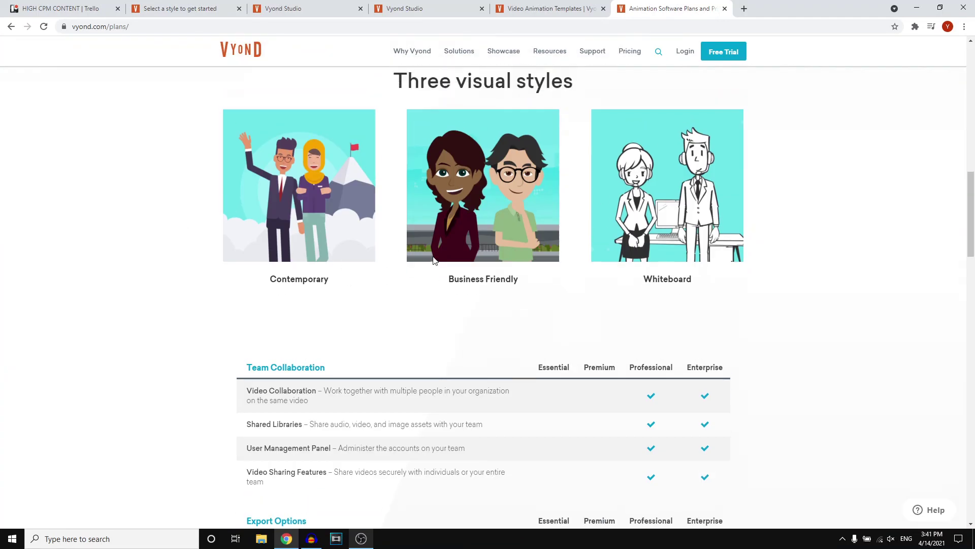
scroll(433, 261, "up", 1)
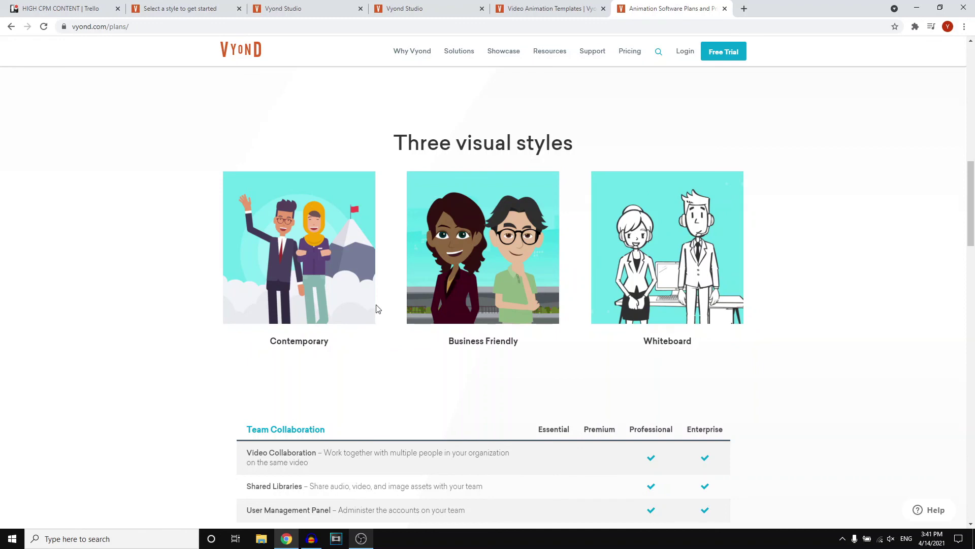